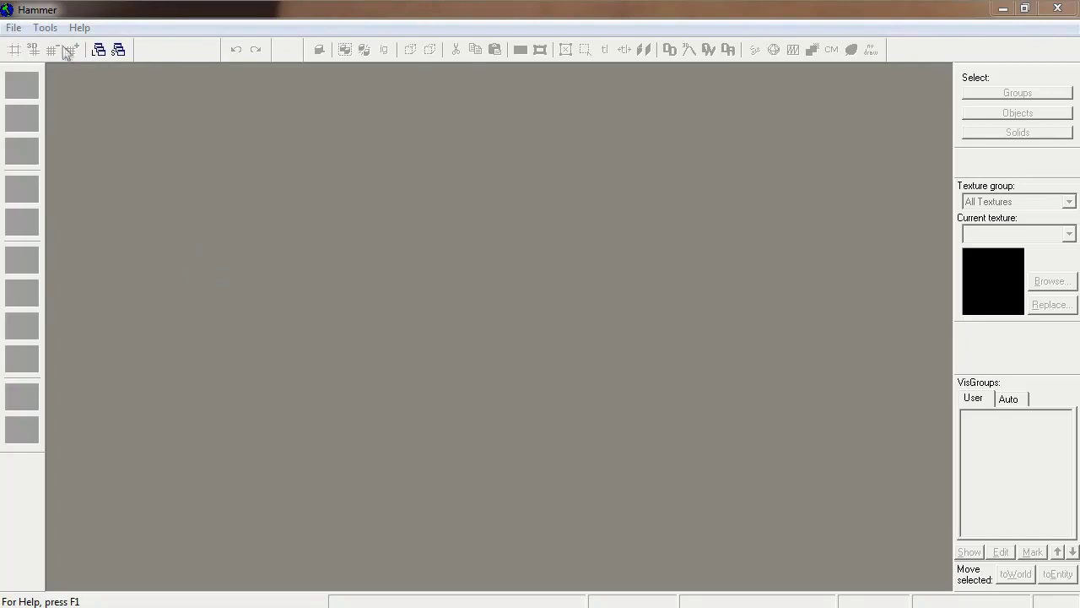
# - Open the map zoo_urban_01.vmf from the zoo folder in mapsrc
pyautogui.click(13, 28)
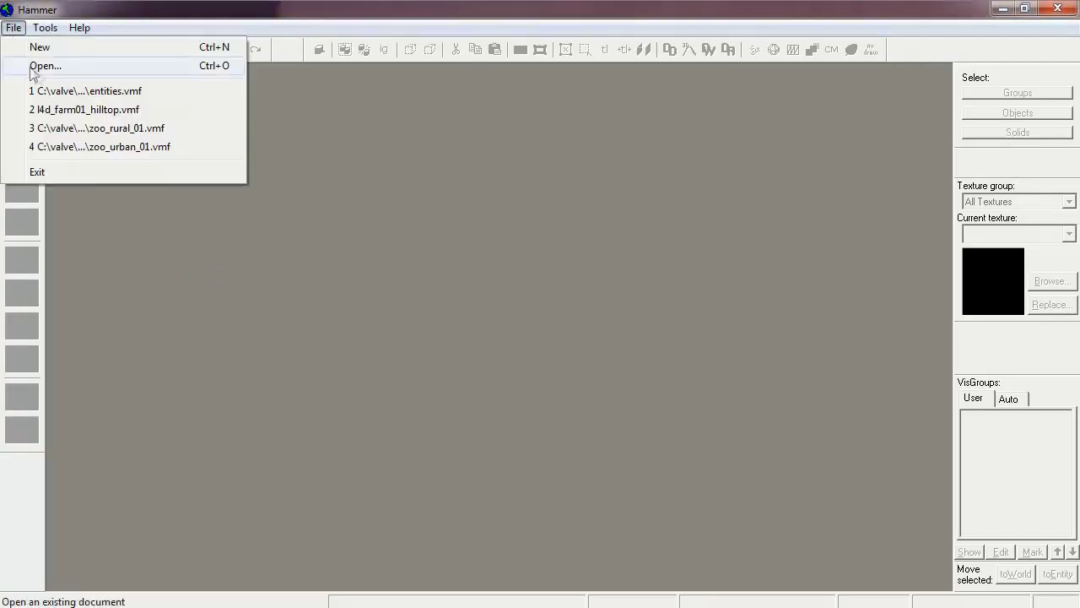
pyautogui.click(42, 67)
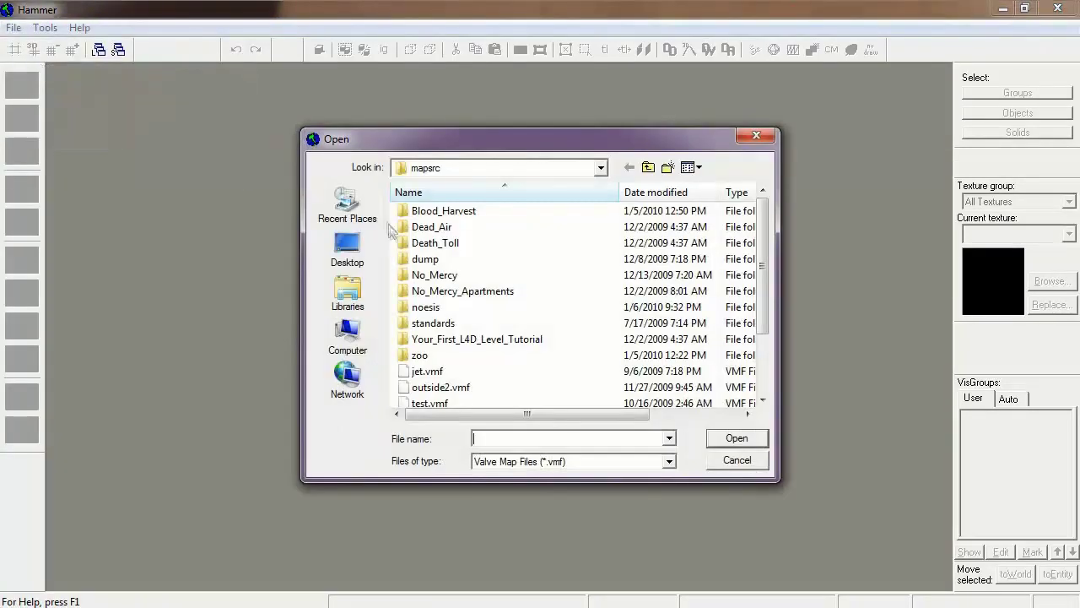
pyautogui.click(427, 360)
pyautogui.doubleClick(428, 359)
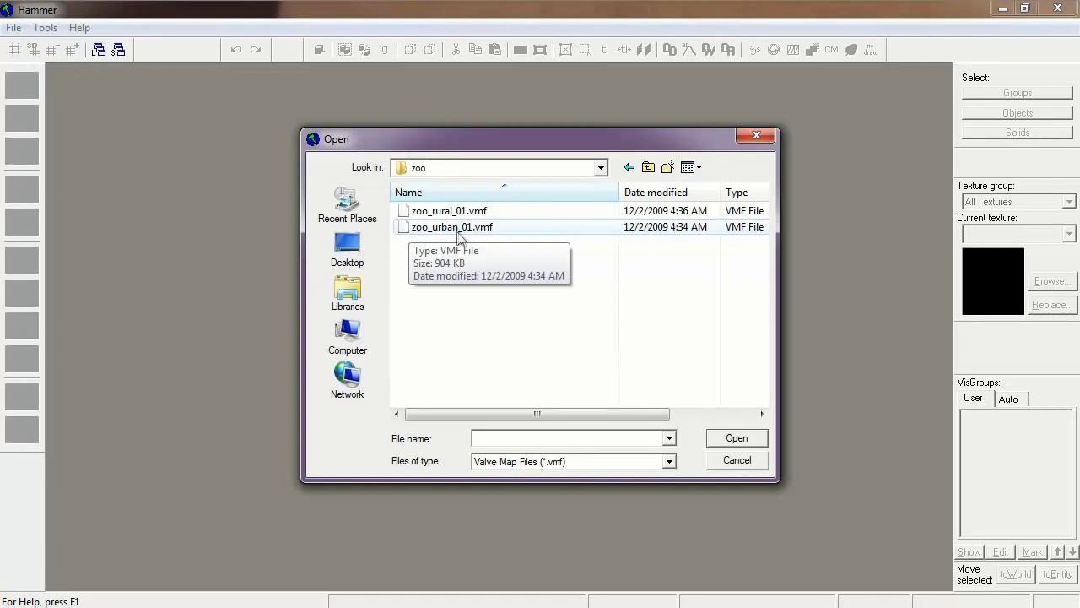
pyautogui.doubleClick(477, 239)
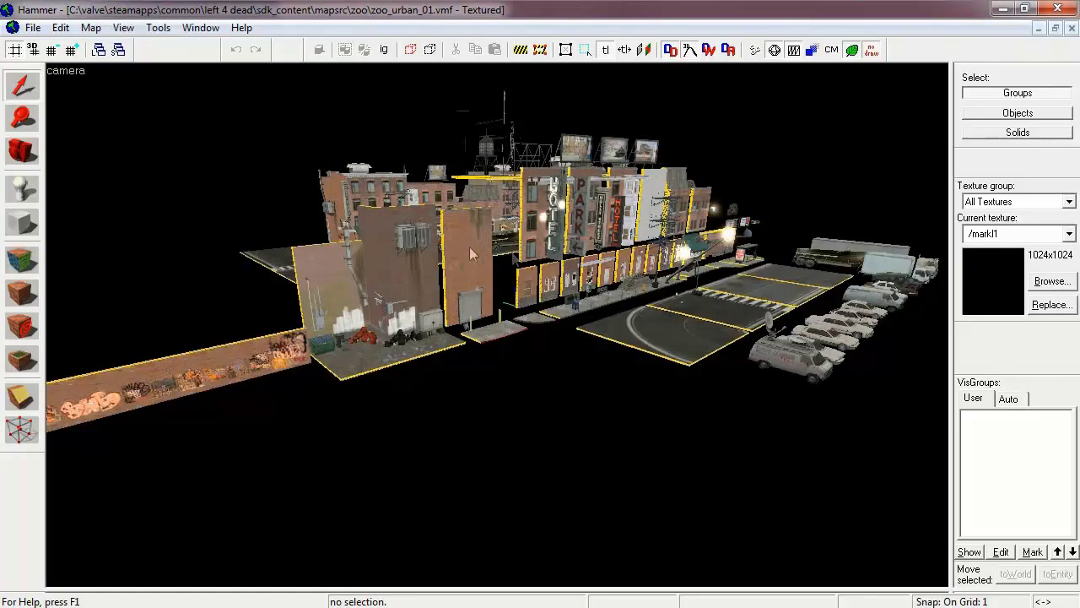
# - Examine the object properties of the news van in the row of parked vehicles, leaving them as they are
pyautogui.click(31, 158)
pyautogui.moveTo(337, 287); pyautogui.dragTo(497, 325)
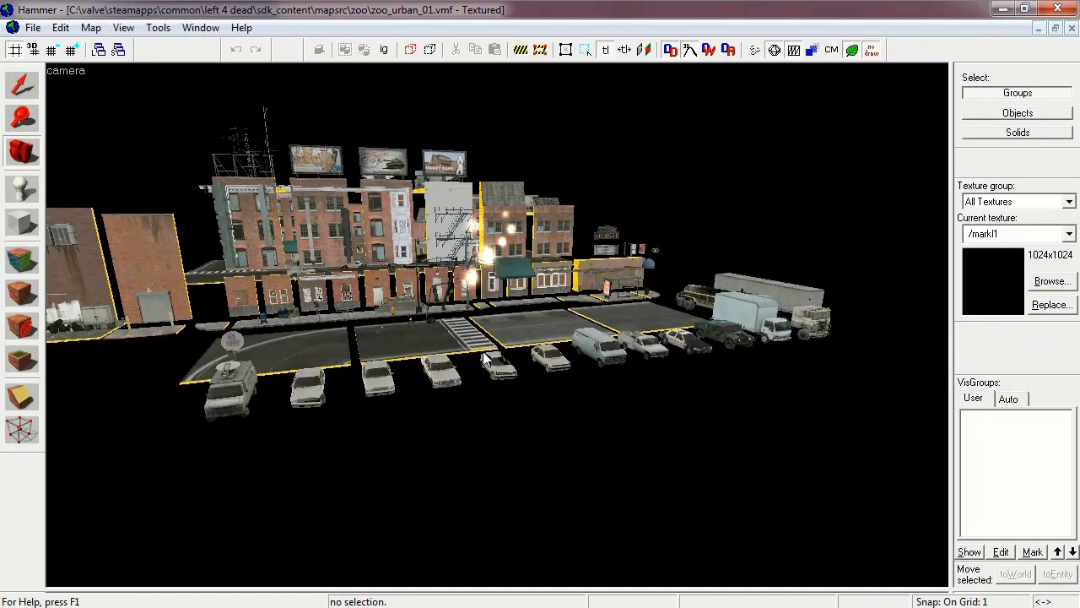
pyautogui.moveTo(497, 325); pyautogui.dragTo(497, 325)
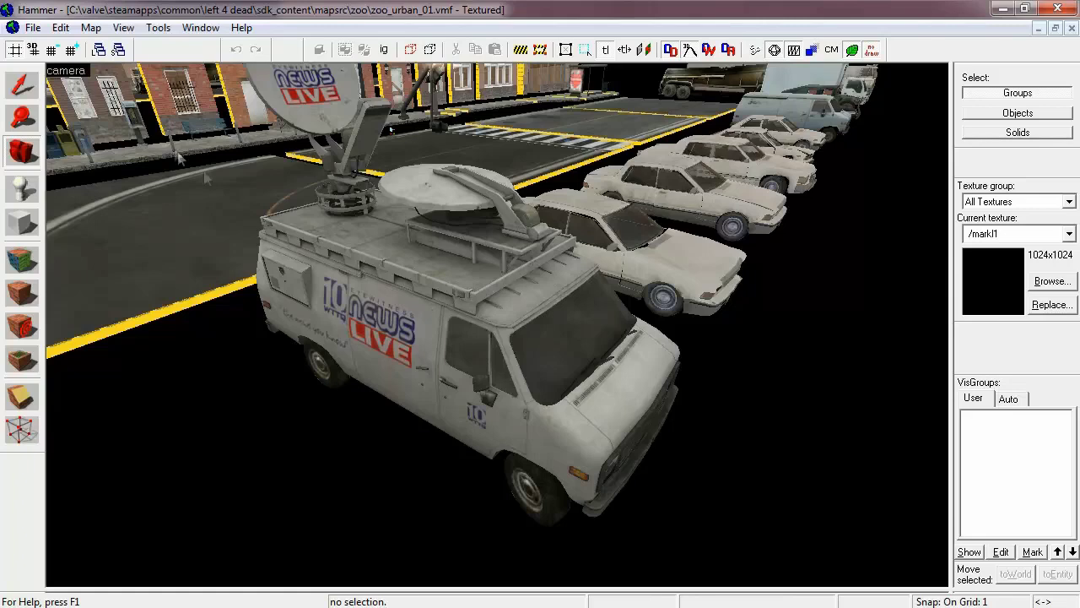
pyautogui.click(22, 85)
pyautogui.click(419, 306)
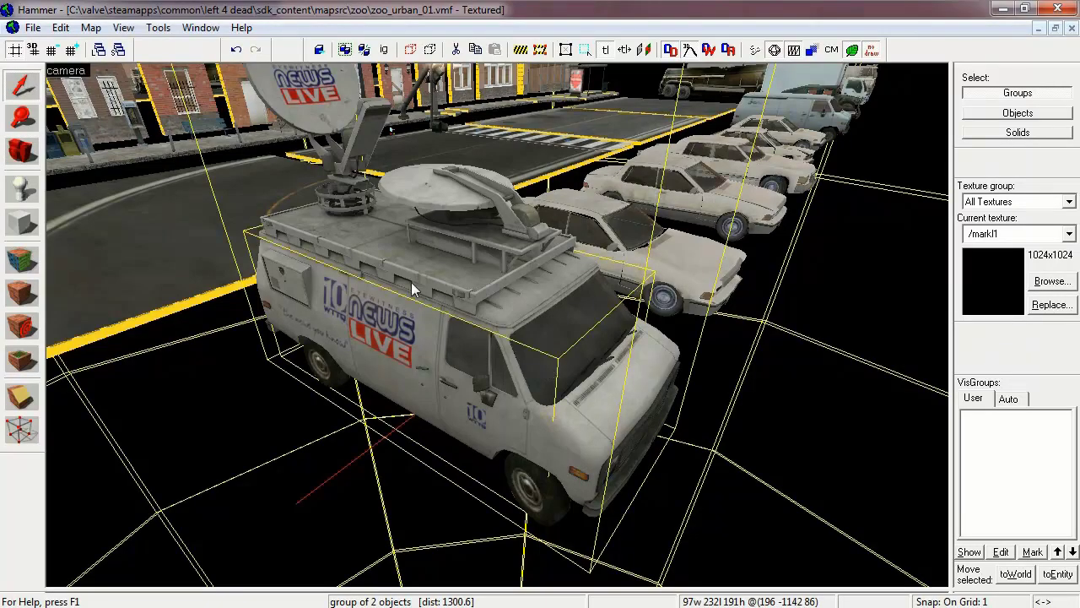
pyautogui.hotkey('alt', 'Return')
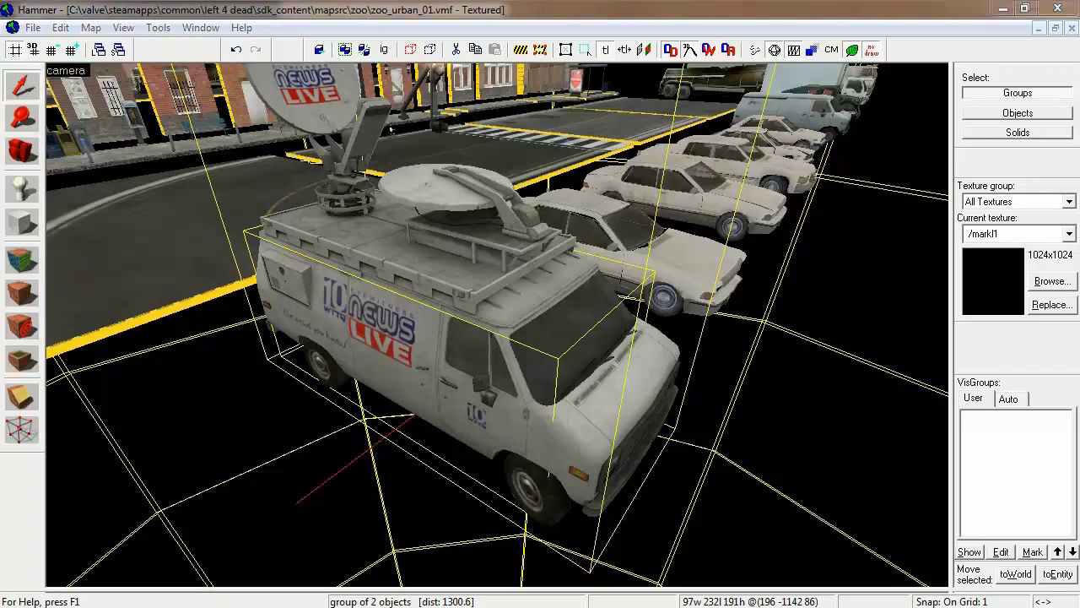
pyautogui.moveTo(404, 299); pyautogui.dragTo(942, 140)
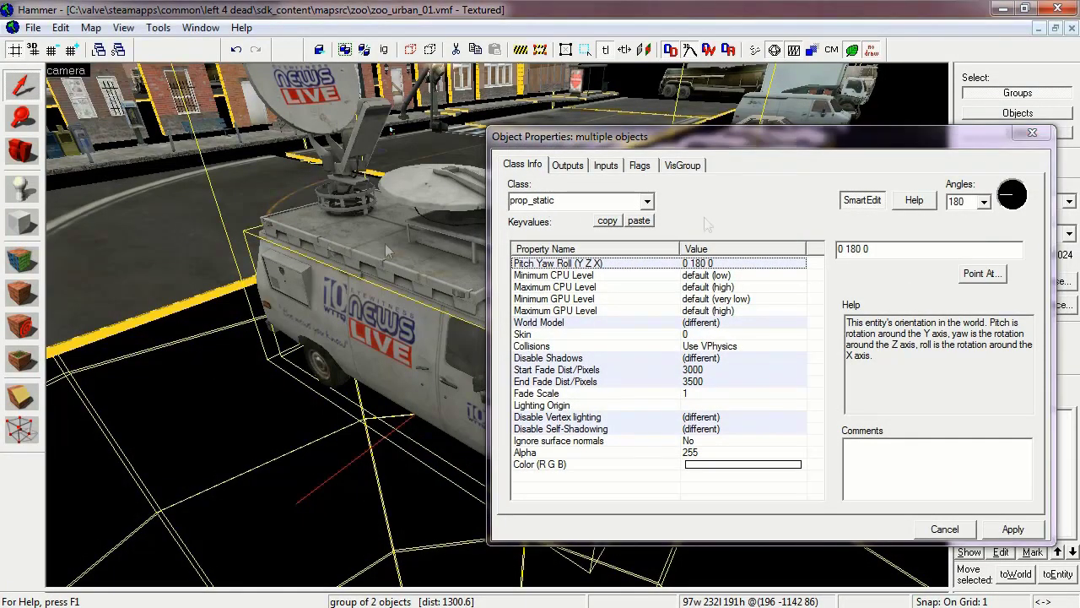
pyautogui.click(1033, 132)
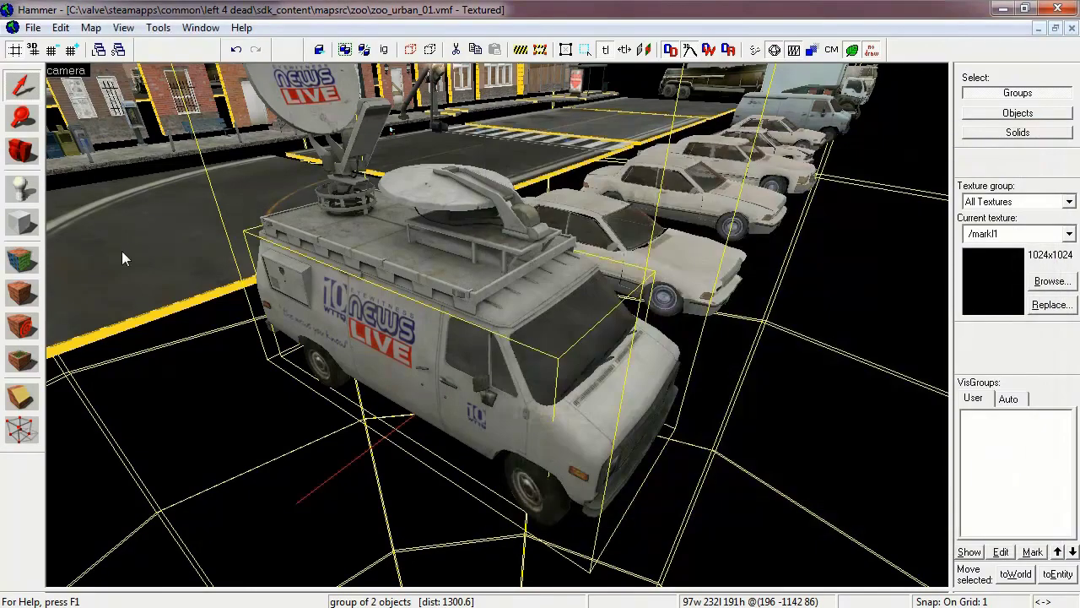
# - Check in the Face Edit Sheet which textures are used on the road sections behind the news van
pyautogui.click(122, 251)
pyautogui.hotkey('shift', 'c')
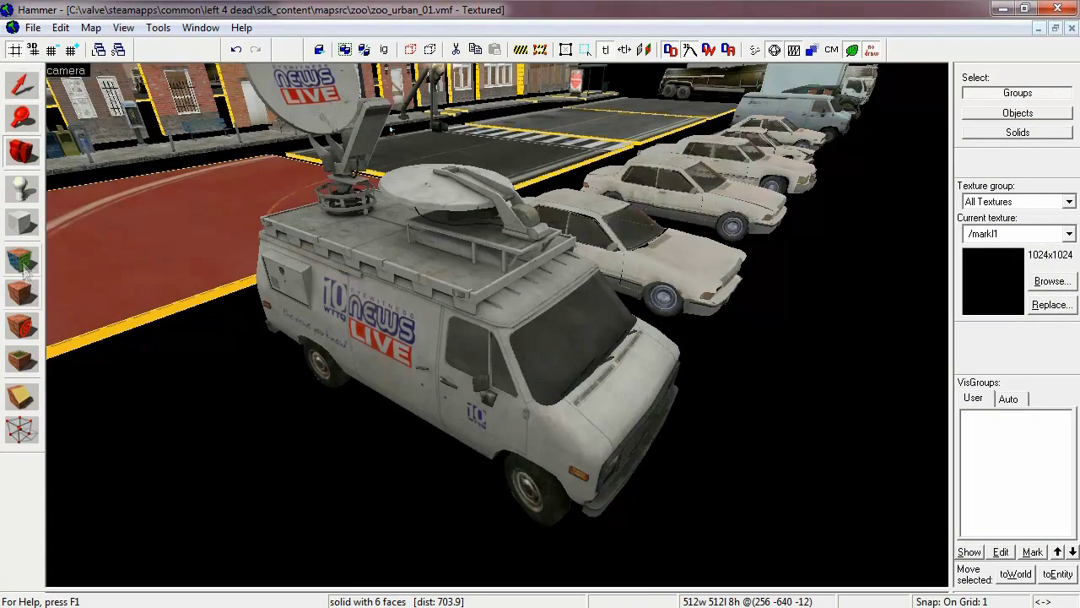
pyautogui.click(24, 267)
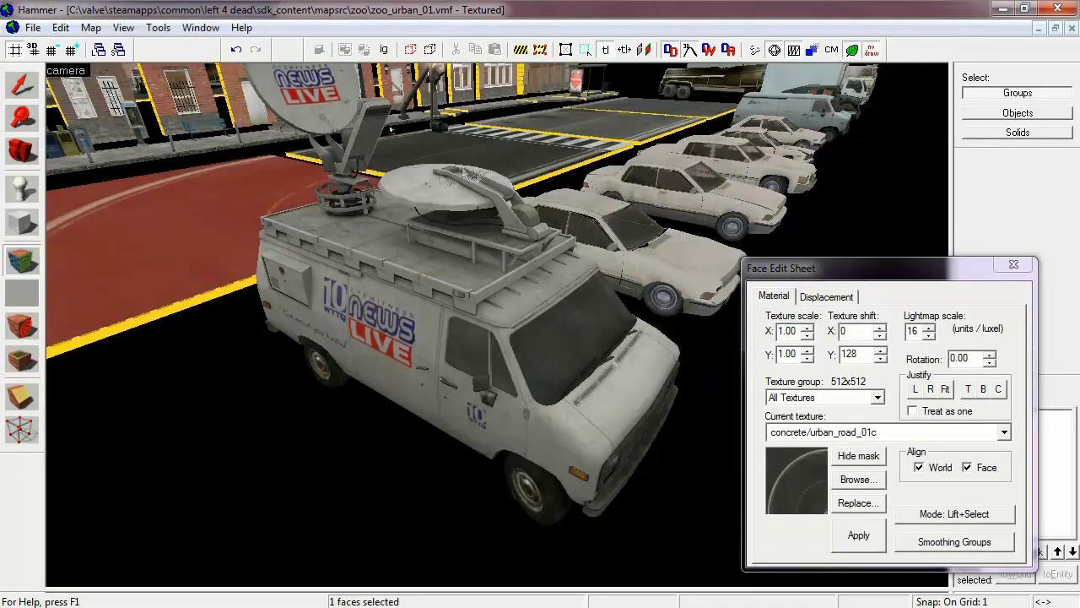
pyautogui.click(391, 130)
pyautogui.hotkey('shift', 'c')
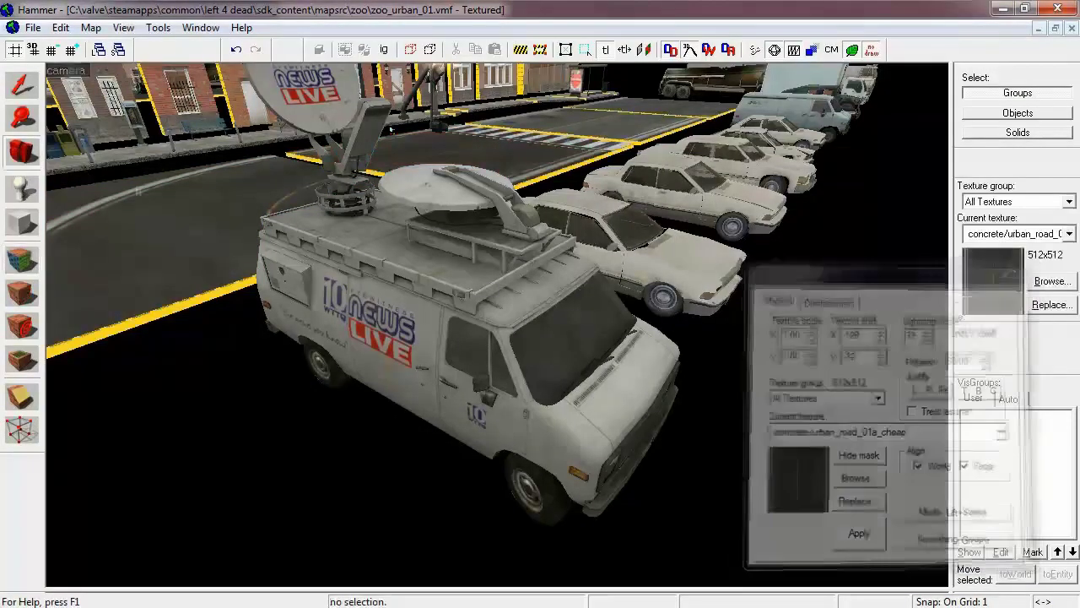
# - Check which textures are used on the brick facades of the hotel building and its neighbour
pyautogui.press('z')
pyautogui.press('w')
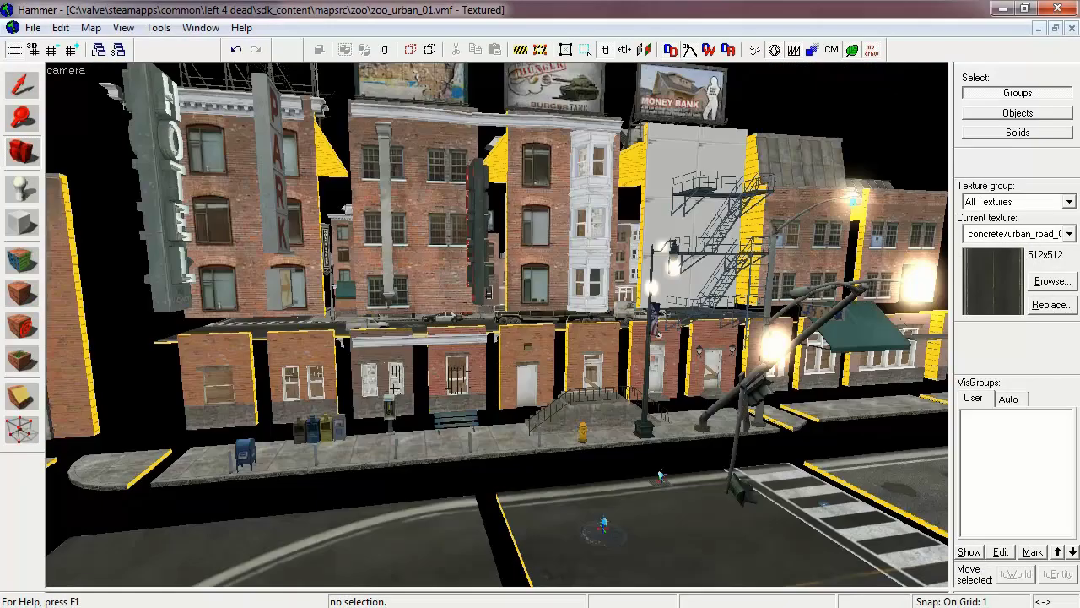
pyautogui.click(22, 259)
pyautogui.click(241, 229)
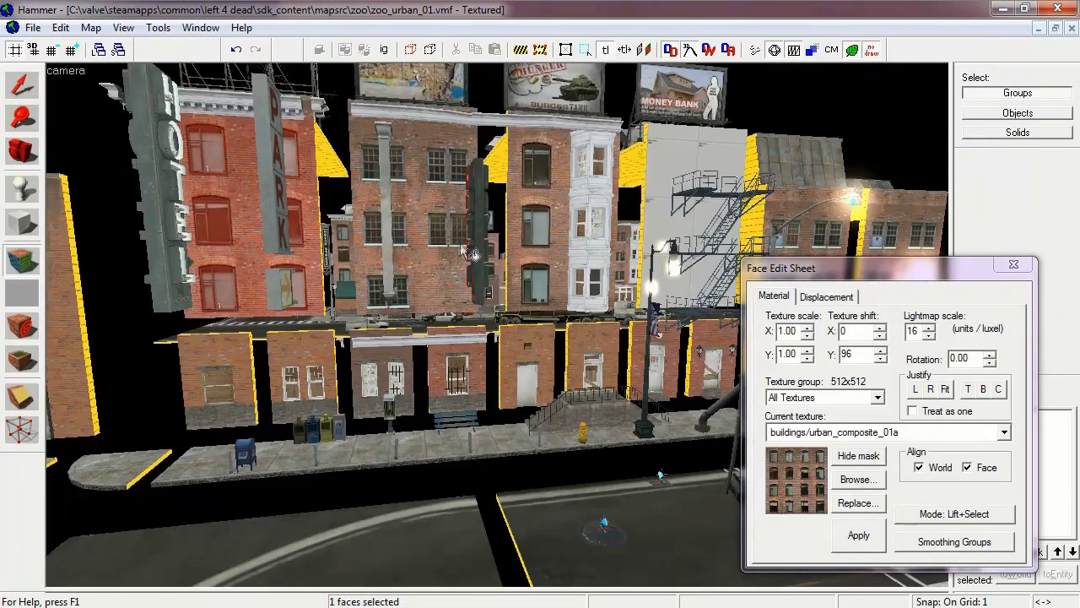
pyautogui.click(455, 245)
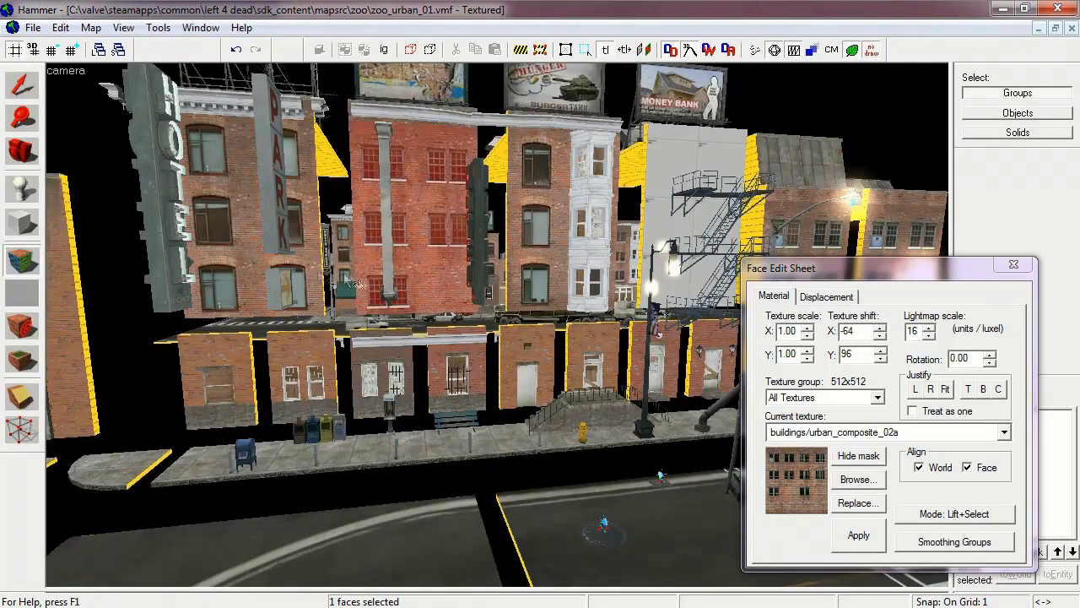
# - Inspect the object properties of the vertical HOTEL sign to identify its entity class and model
pyautogui.click(22, 84)
pyautogui.click(154, 135)
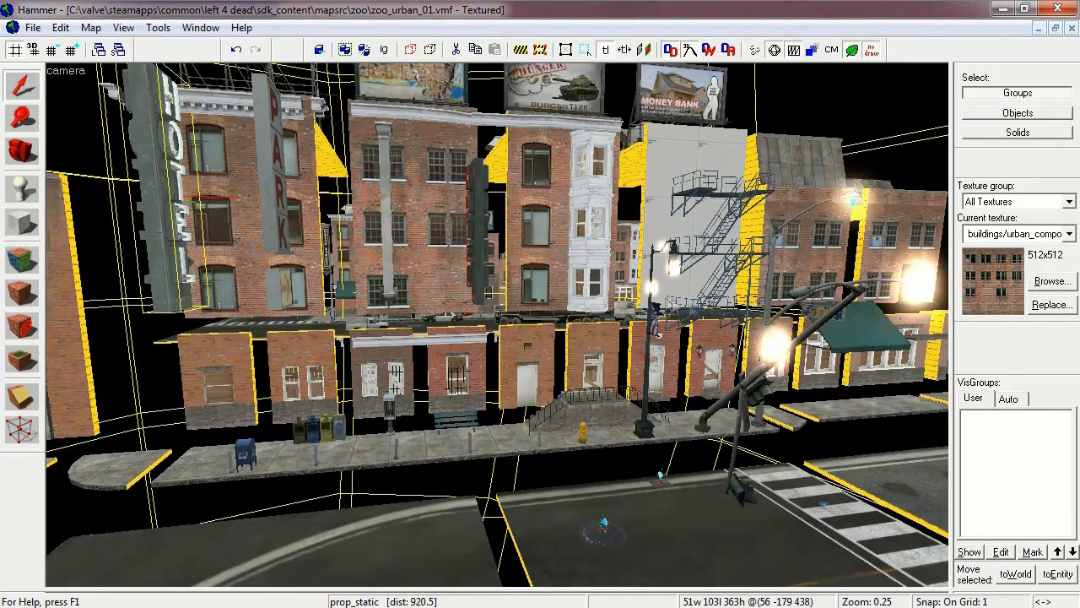
pyautogui.doubleClick(172, 198)
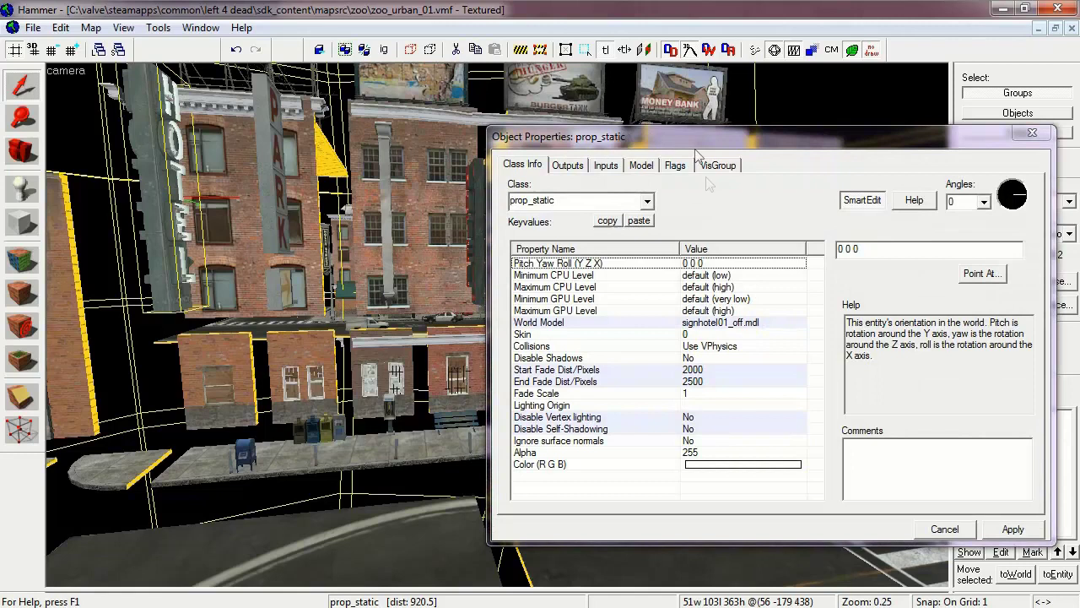
pyautogui.click(1032, 133)
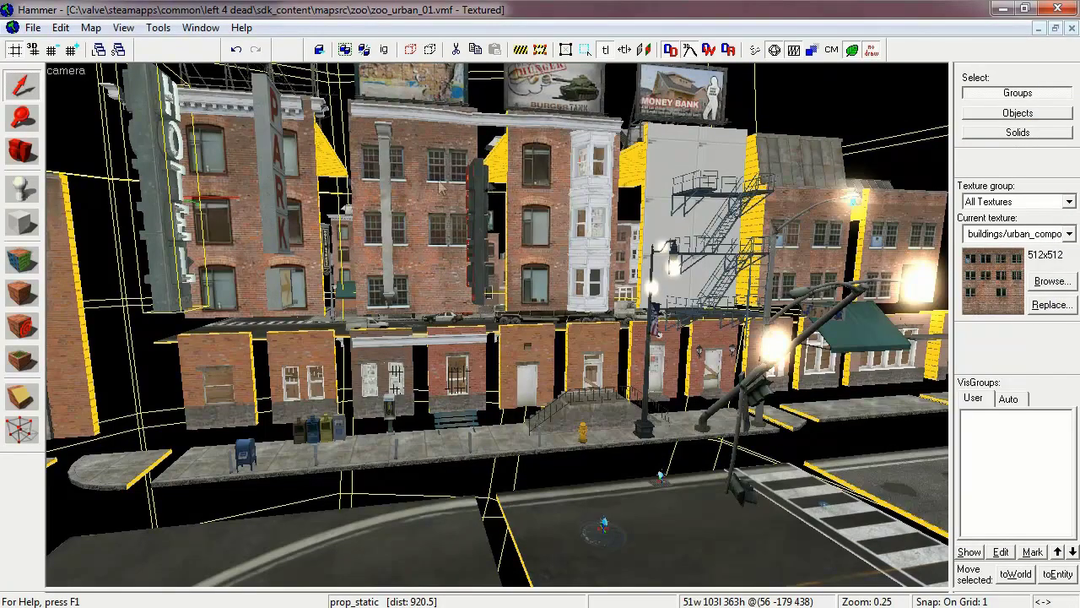
# - Inspect the properties of the manhole steam effect and decal group on the road
pyautogui.click(604, 527)
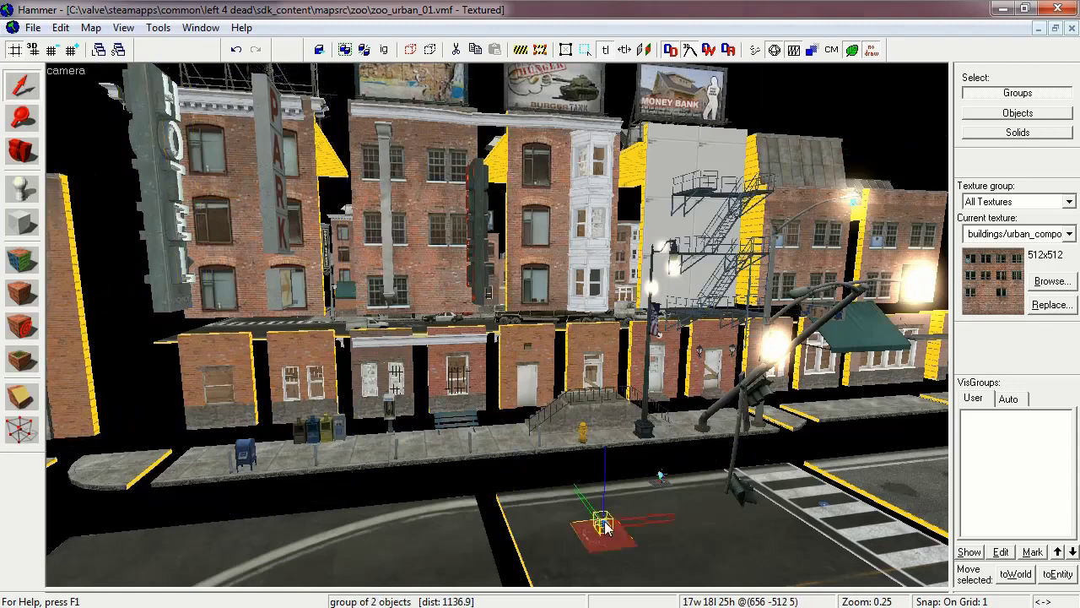
pyautogui.doubleClick(604, 527)
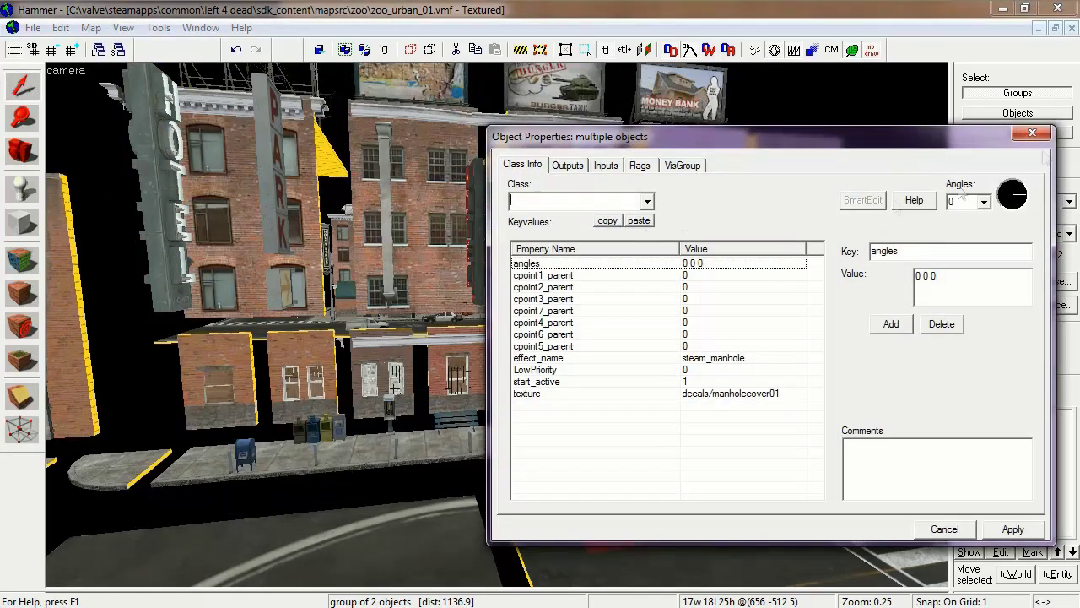
pyautogui.click(1031, 133)
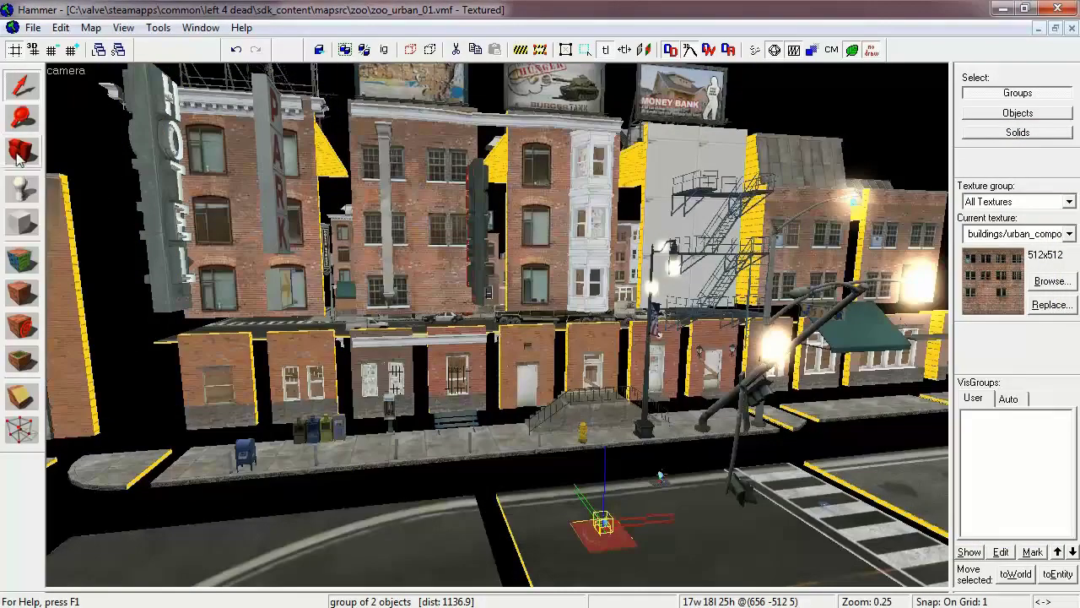
# - Survey the assembled example street and the alley with the camera to see how the props are arranged
pyautogui.click(19, 160)
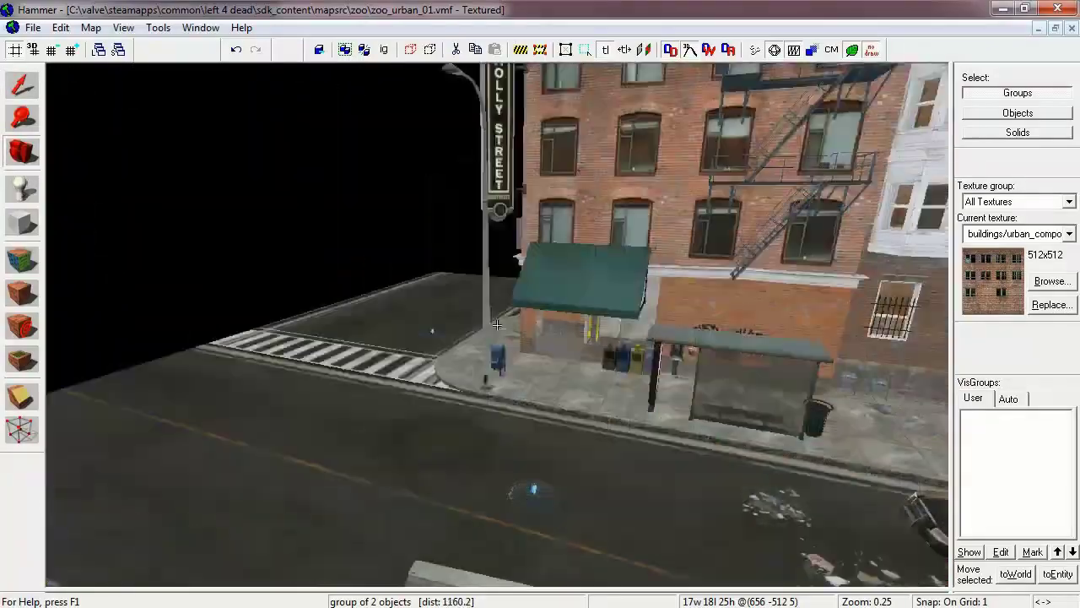
pyautogui.moveTo(497, 325); pyautogui.dragTo(540, 359)
pyautogui.press('a')
pyautogui.press('d')
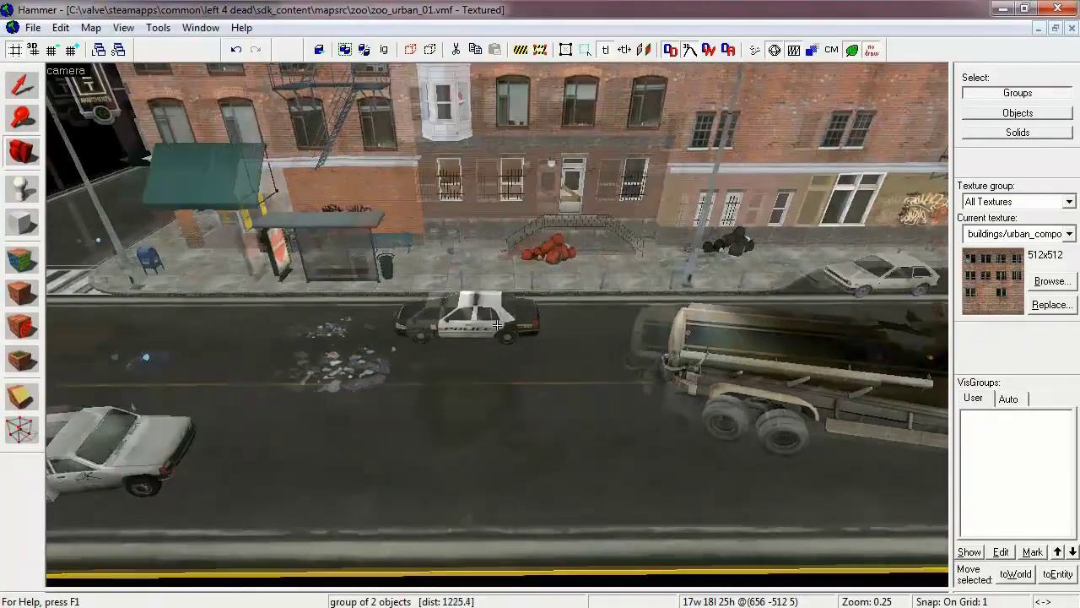
pyautogui.moveTo(497, 324); pyautogui.dragTo(497, 324)
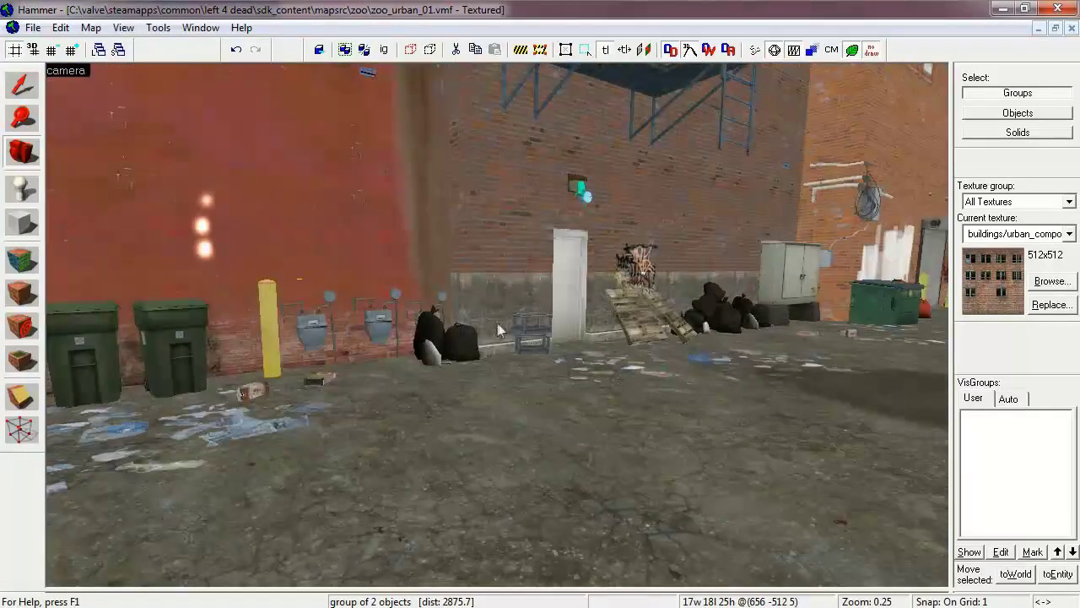
# - Close the urban map and open zoo_rural_01.vmf from the zoo folder
pyautogui.click(1071, 28)
pyautogui.click(555, 370)
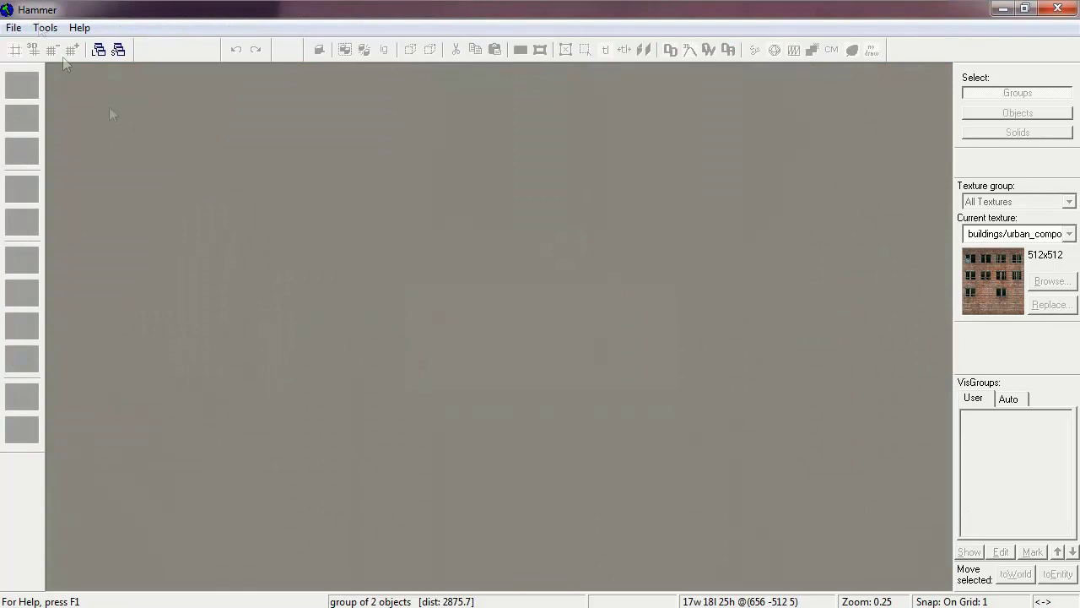
pyautogui.click(14, 28)
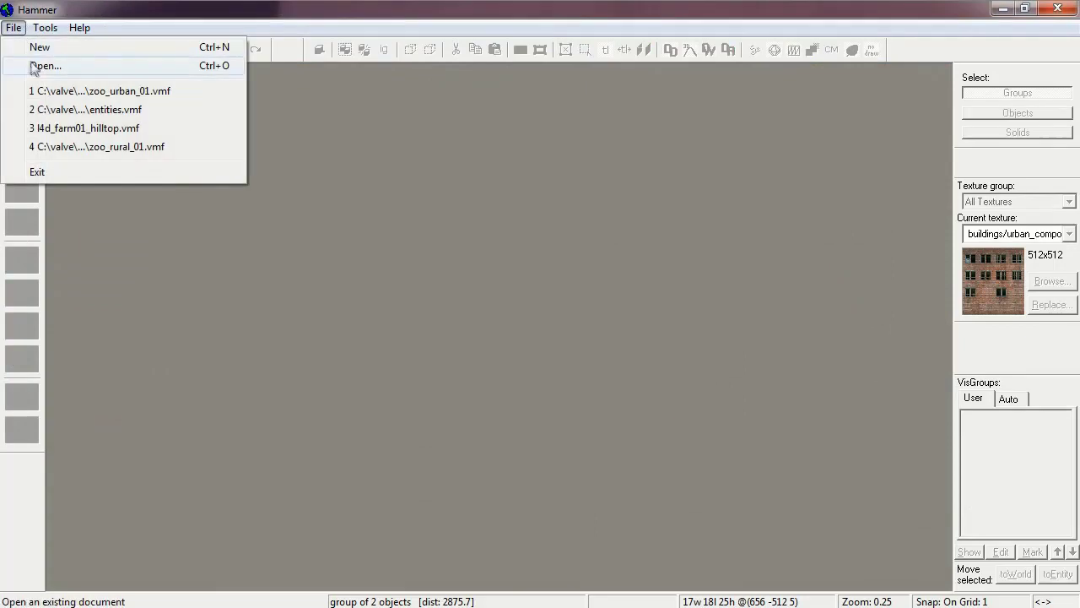
pyautogui.click(42, 66)
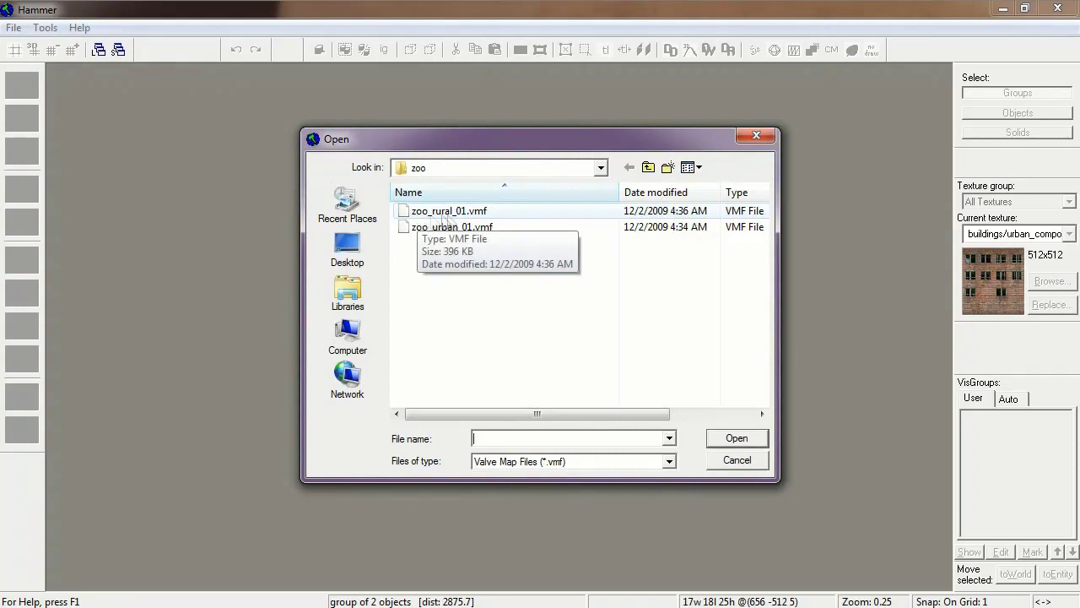
pyautogui.doubleClick(478, 212)
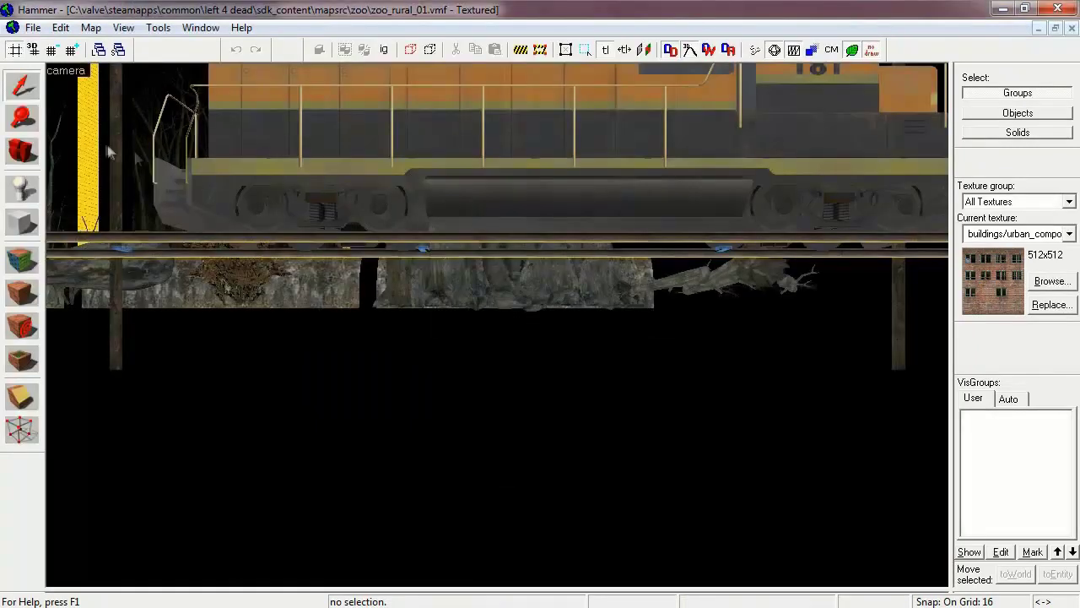
# - Survey the rural map's railway, rocks and trees with the camera
pyautogui.click(27, 152)
pyautogui.moveTo(244, 198); pyautogui.dragTo(497, 325)
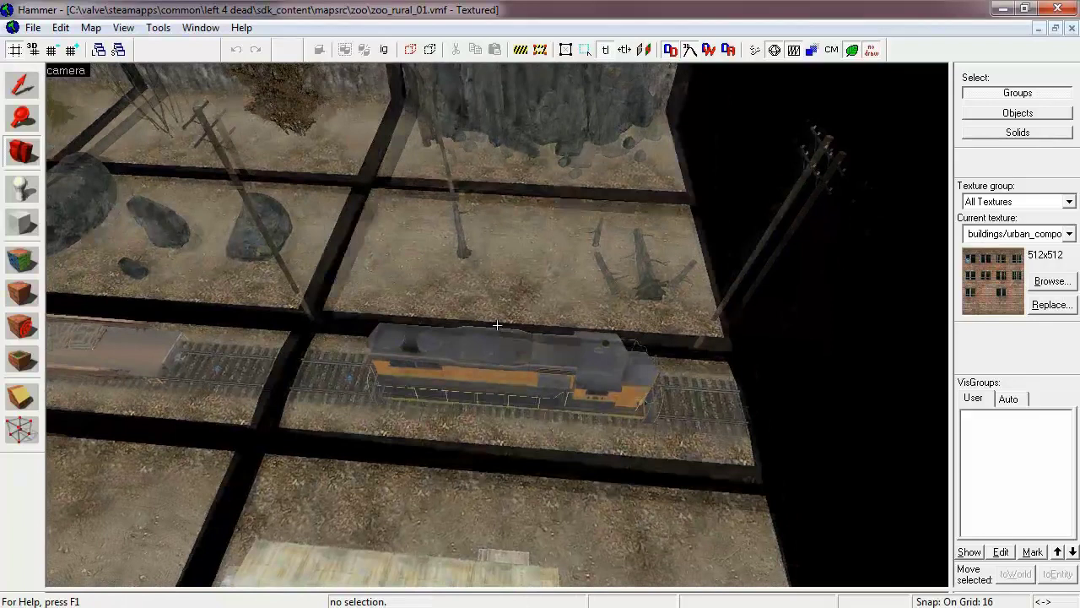
pyautogui.press('s')
pyautogui.press('z')
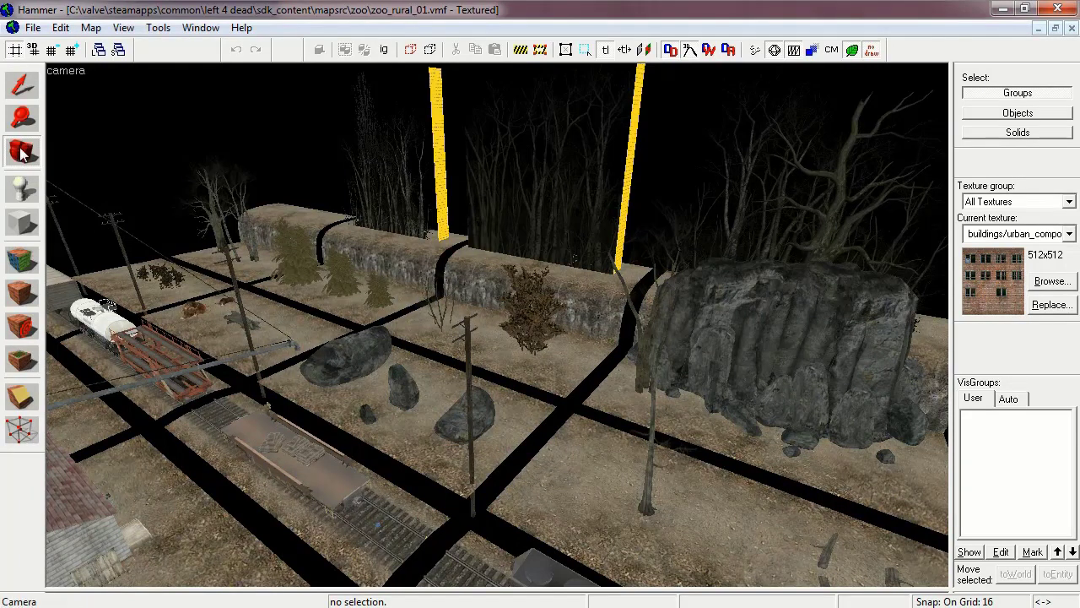
# - Inspect the World Model path in the properties of the large rock cliff prop
pyautogui.moveTo(366, 263); pyautogui.dragTo(497, 325)
pyautogui.press('w')
pyautogui.press('w')
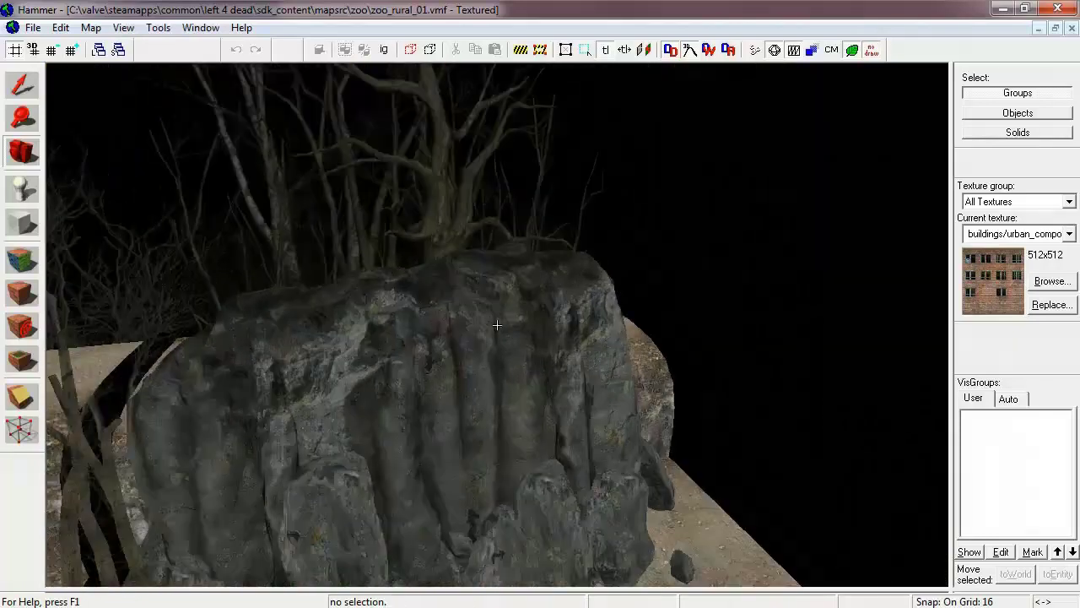
pyautogui.press('z')
pyautogui.hotkey('shift', 's')
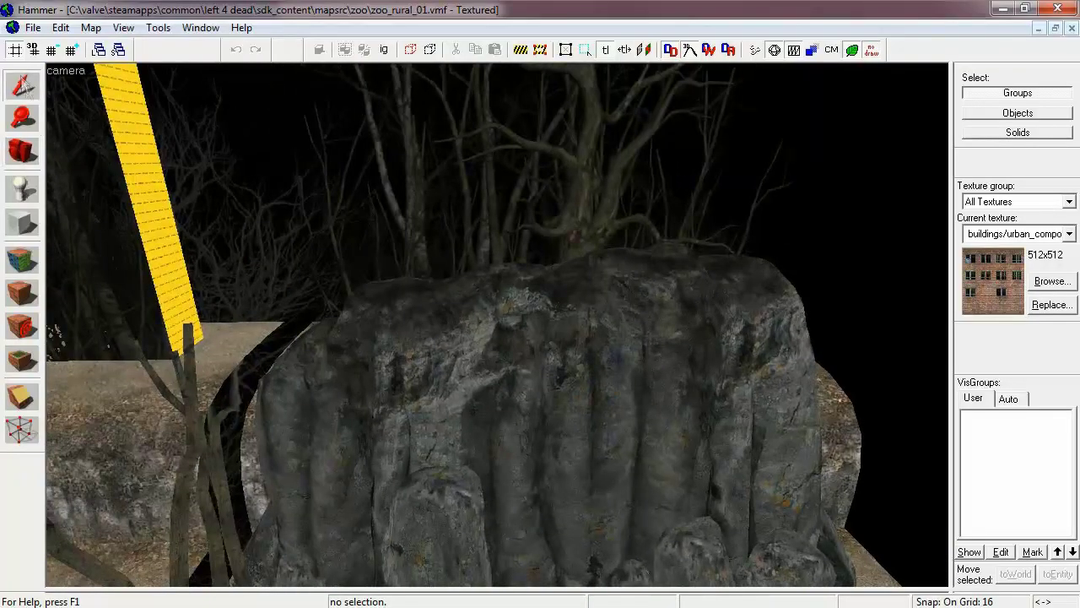
pyautogui.doubleClick(494, 412)
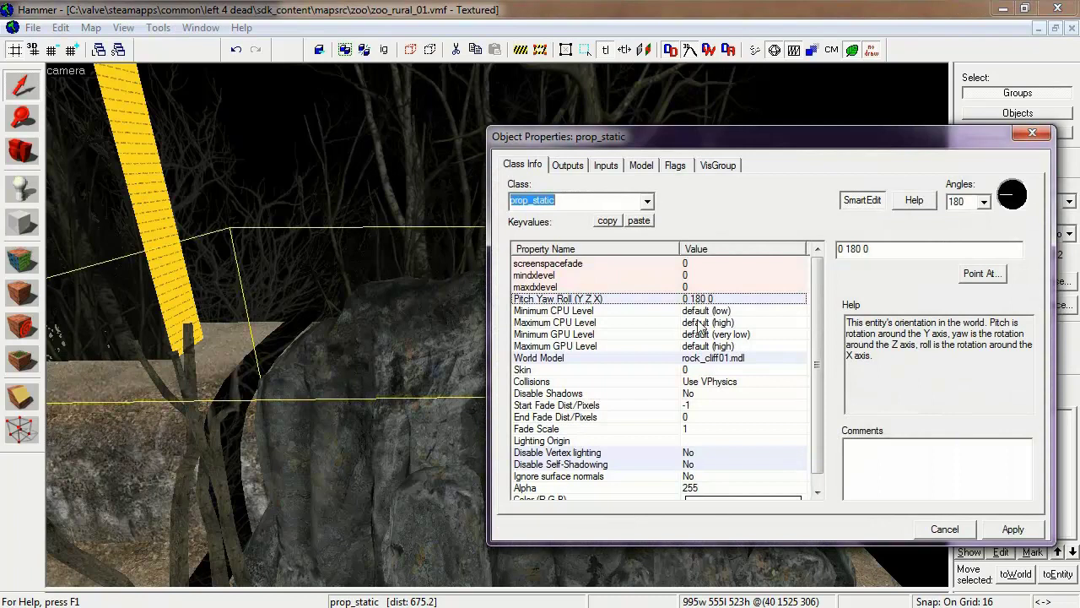
pyautogui.click(684, 359)
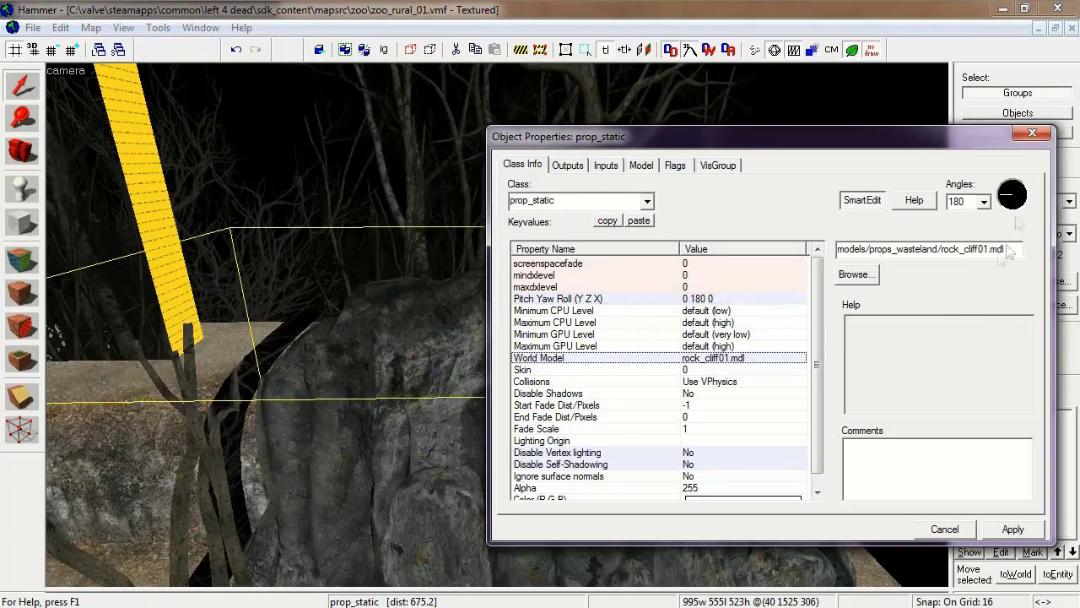
# - Close the rock cliff prop's properties and survey the rural map's room with vending machines and boxes using the camera
pyautogui.click(1030, 135)
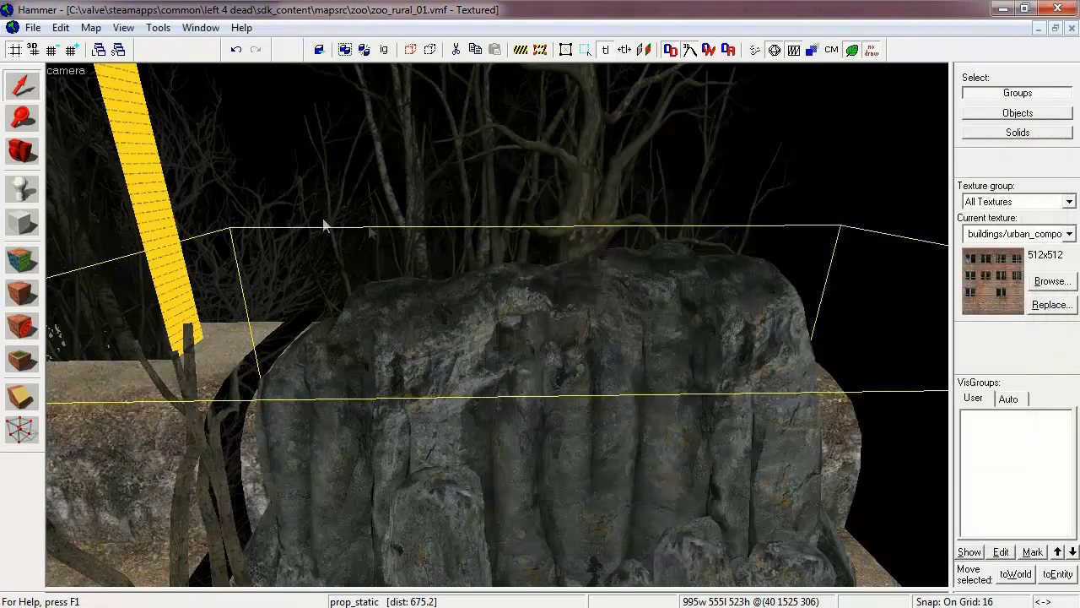
pyautogui.click(34, 152)
pyautogui.moveTo(58, 339); pyautogui.dragTo(497, 325)
pyautogui.press('z')
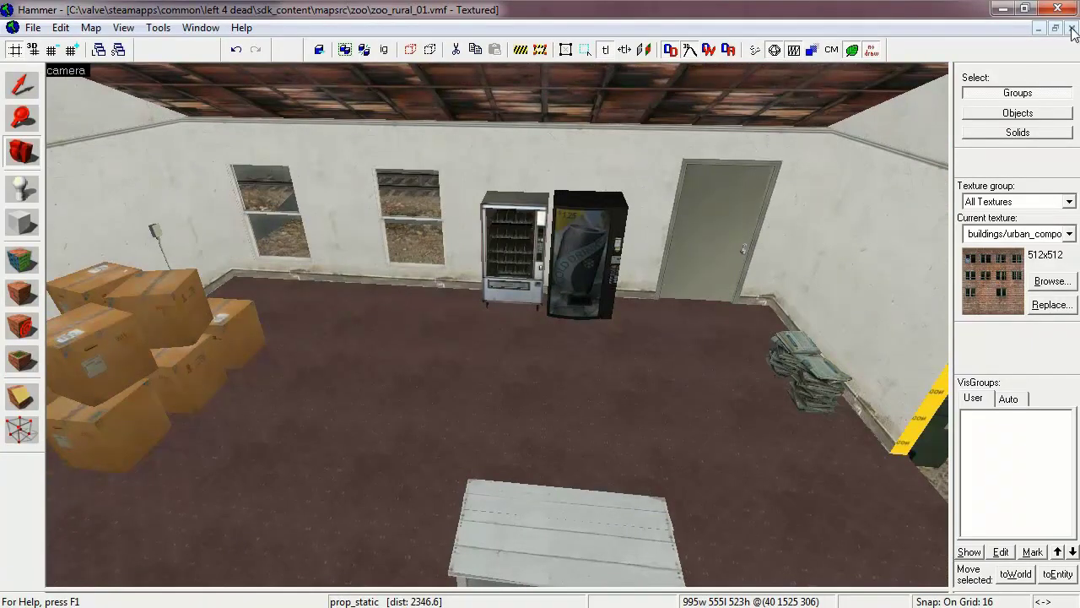
# - Close the rural map without saving and open l4d_farm01_hilltop.vmf from the Blood_Harvest folder in mapsrc
pyautogui.click(1073, 30)
pyautogui.click(562, 376)
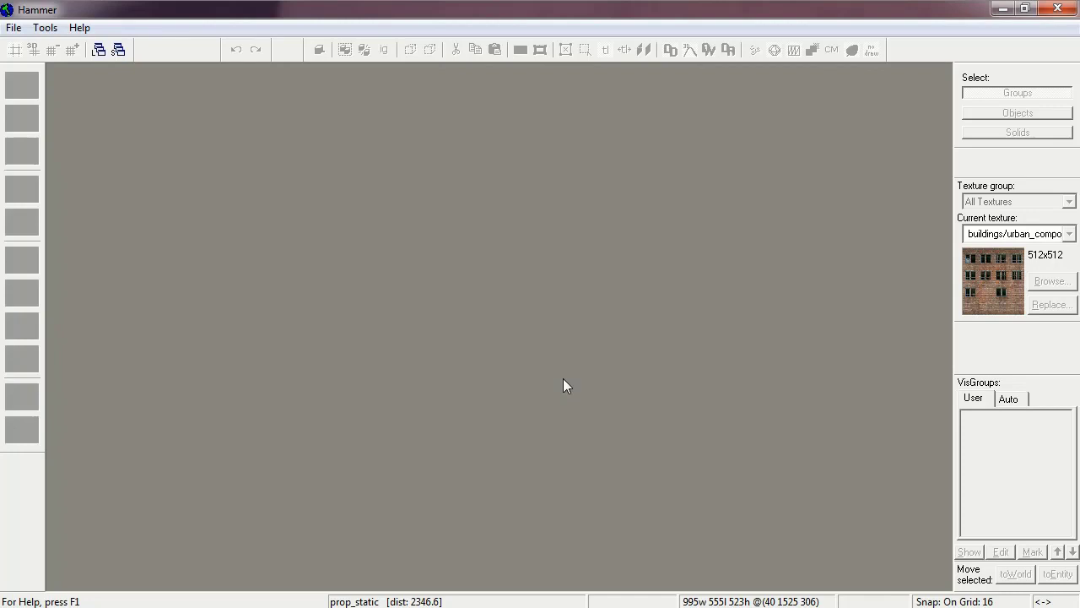
pyautogui.click(12, 28)
pyautogui.click(43, 67)
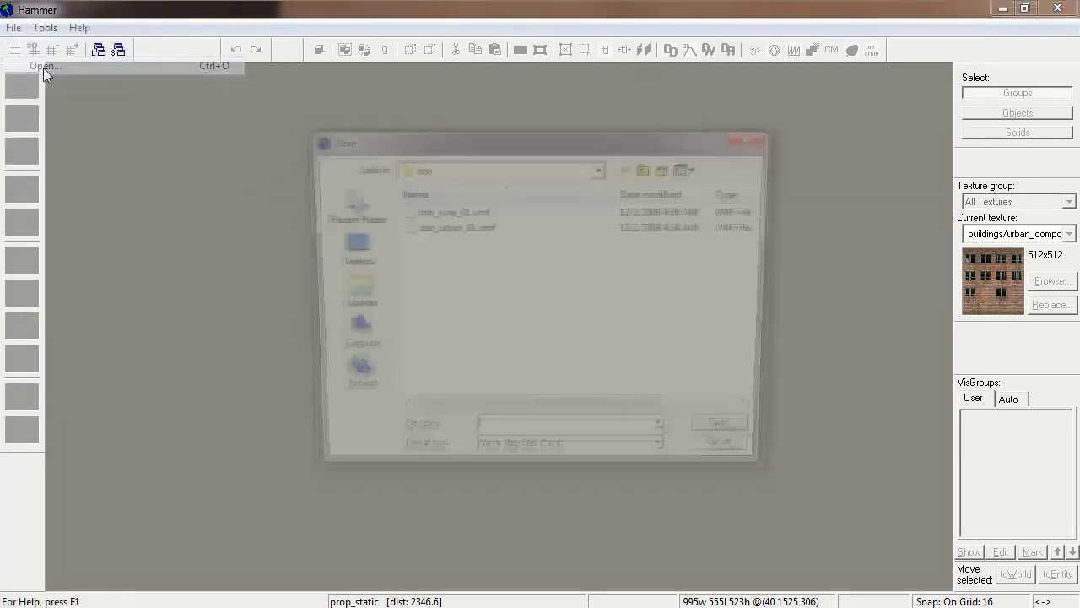
pyautogui.click(648, 169)
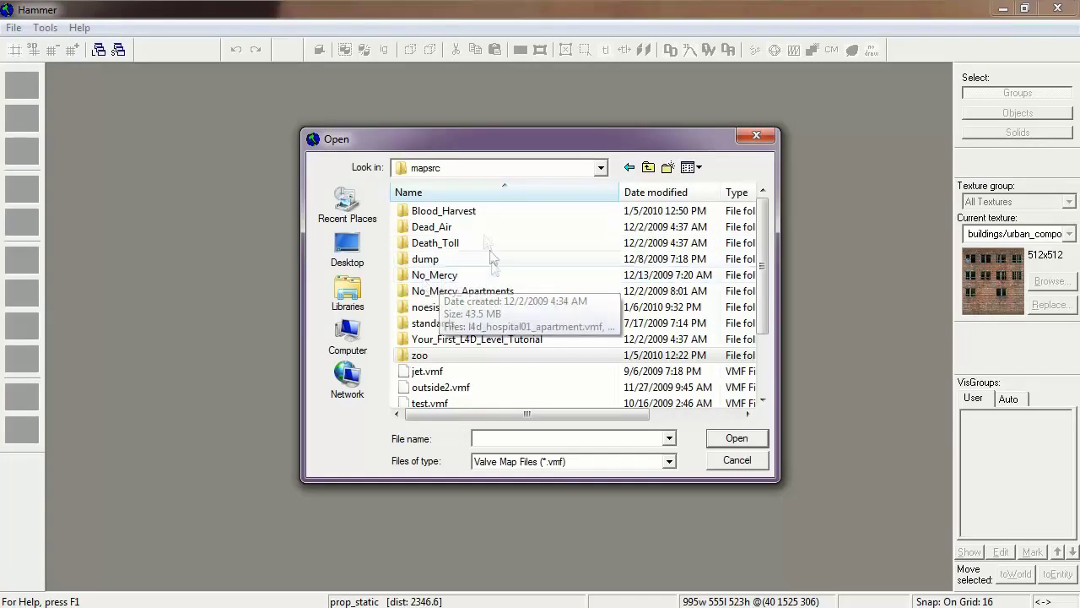
pyautogui.doubleClick(442, 211)
pyautogui.click(445, 215)
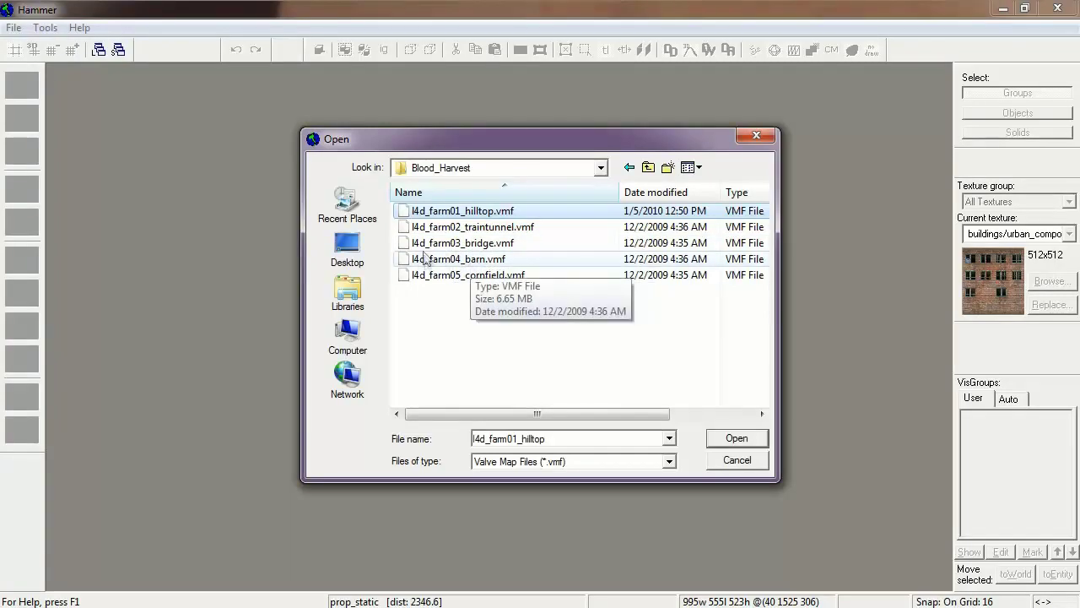
pyautogui.doubleClick(453, 217)
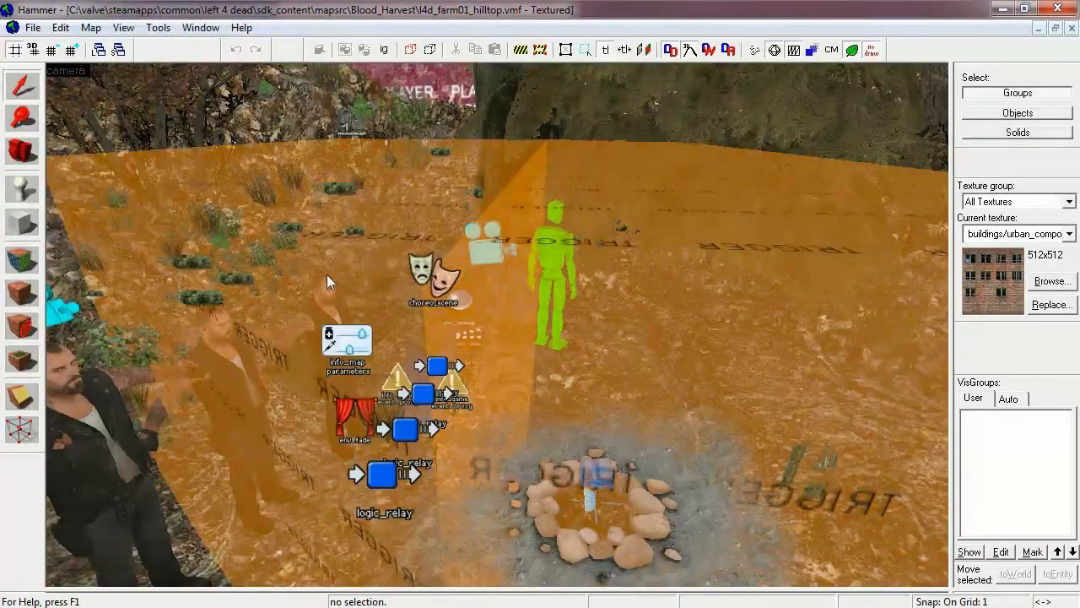
# - Survey the hilltop map's campfire start area and the surrounding clip brushes with the camera
pyautogui.click(27, 160)
pyautogui.moveTo(540, 270); pyautogui.dragTo(498, 325)
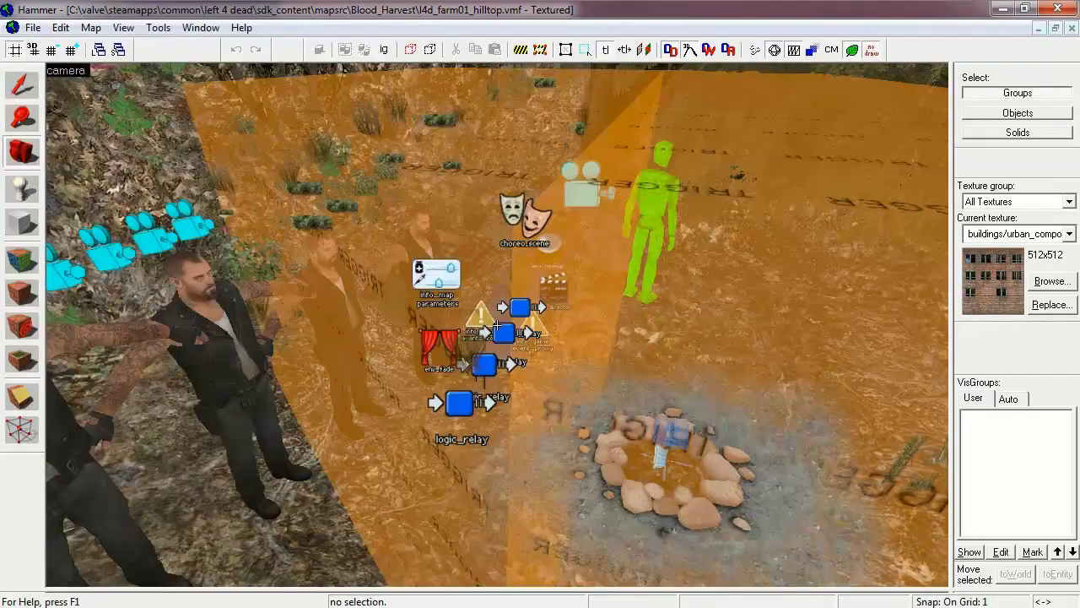
pyautogui.press('s')
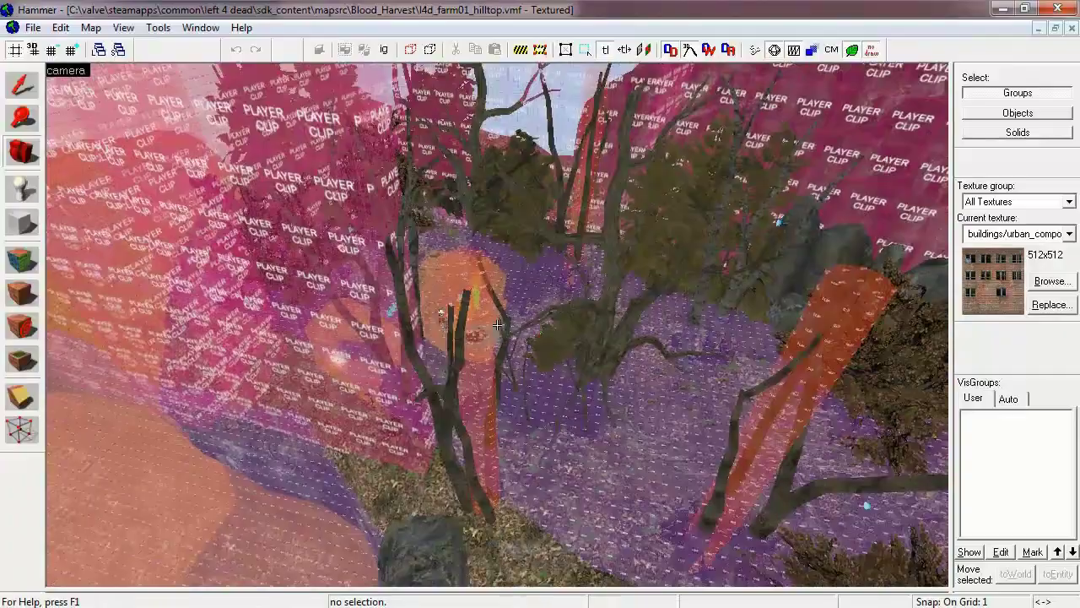
pyautogui.moveTo(497, 325)
pyautogui.mouseDown()
pyautogui.moveTo(540, 327)
pyautogui.moveTo(563, 309)
pyautogui.moveTo(488, 350)
pyautogui.moveTo(304, 359)
pyautogui.mouseUp()
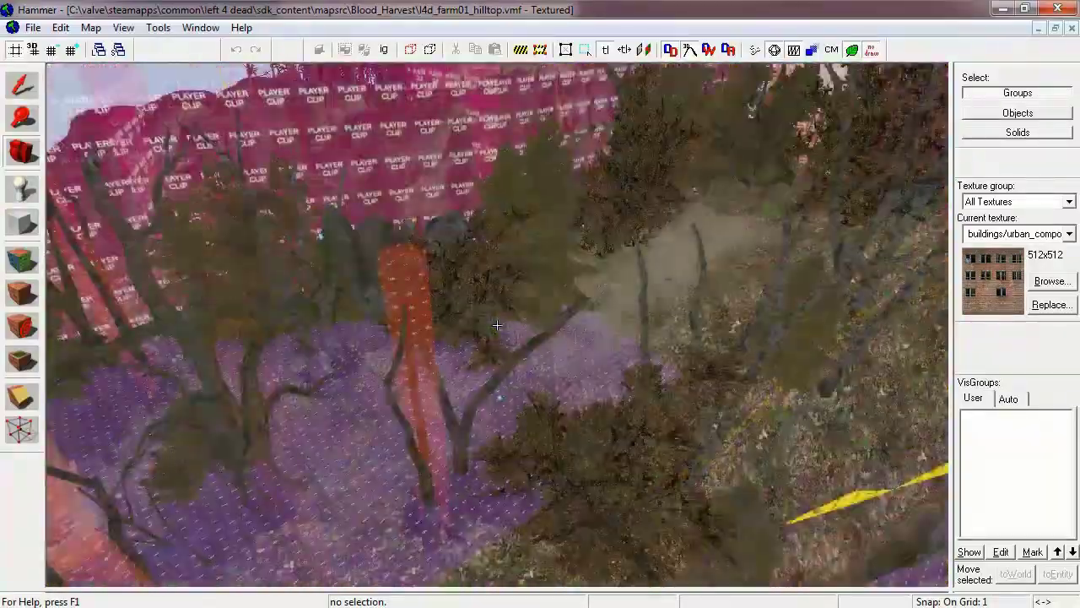
pyautogui.press('z')
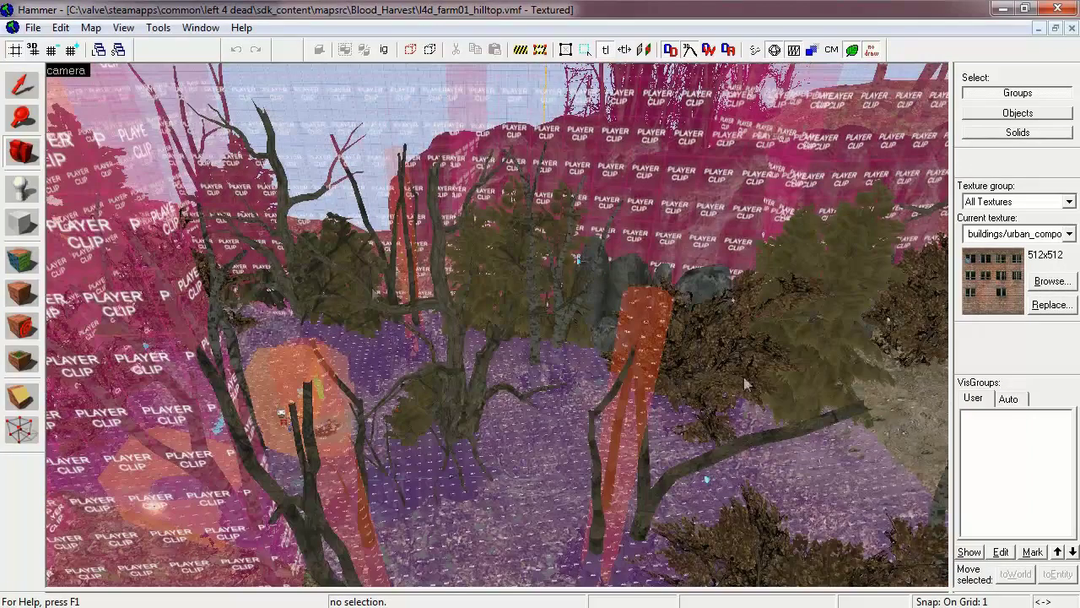
# - Hide the Tool Brushes and Brush Entities auto VisGroups in the hilltop map
pyautogui.click(1006, 400)
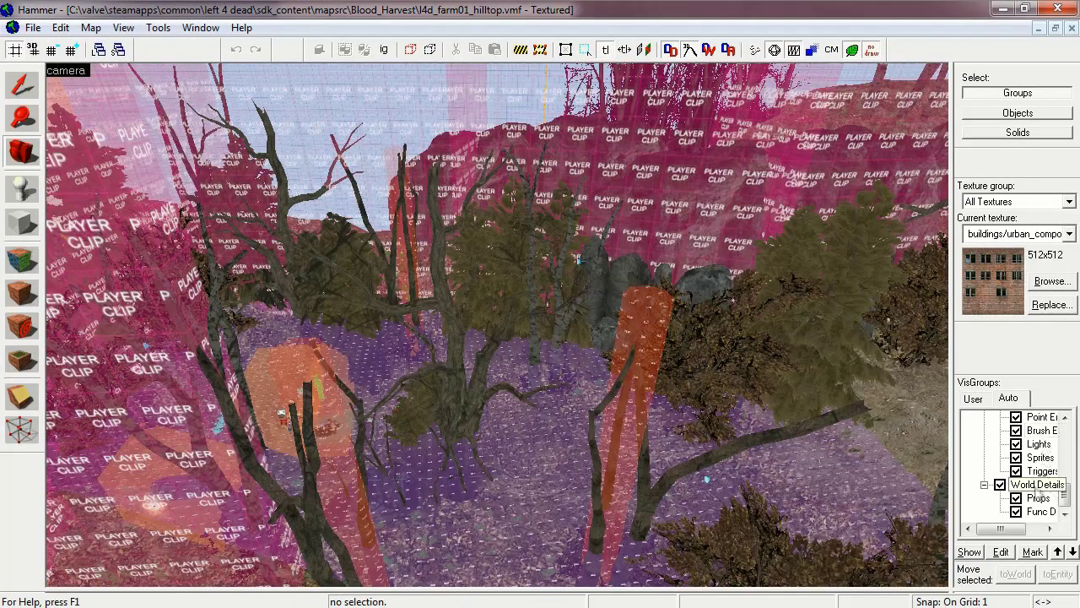
pyautogui.moveTo(1065, 497); pyautogui.dragTo(1073, 432)
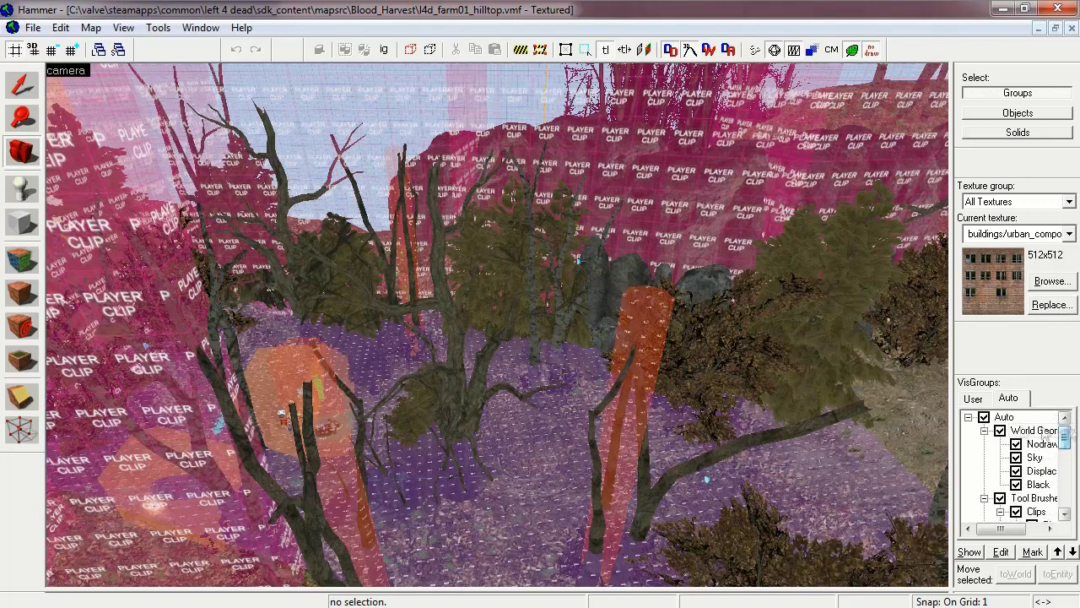
pyautogui.click(984, 417)
pyautogui.click(984, 418)
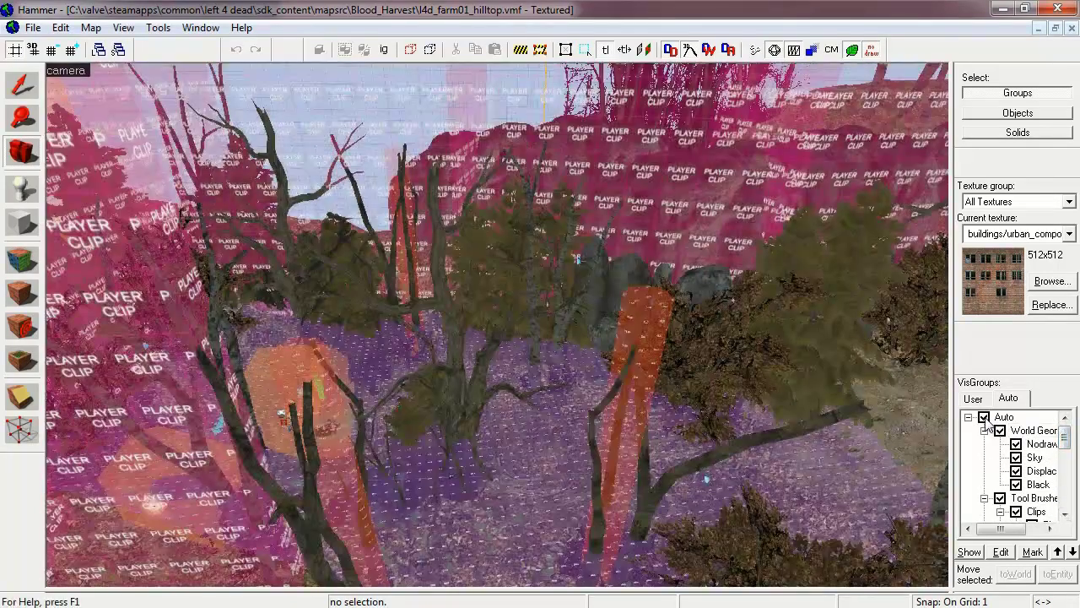
pyautogui.click(1016, 445)
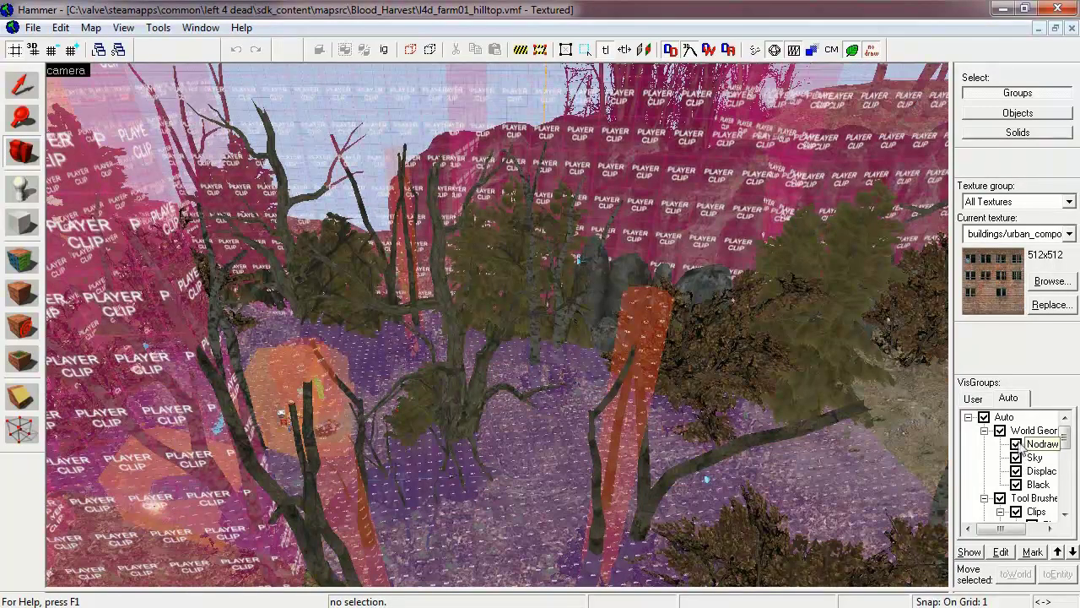
pyautogui.moveTo(1065, 436); pyautogui.dragTo(1068, 457)
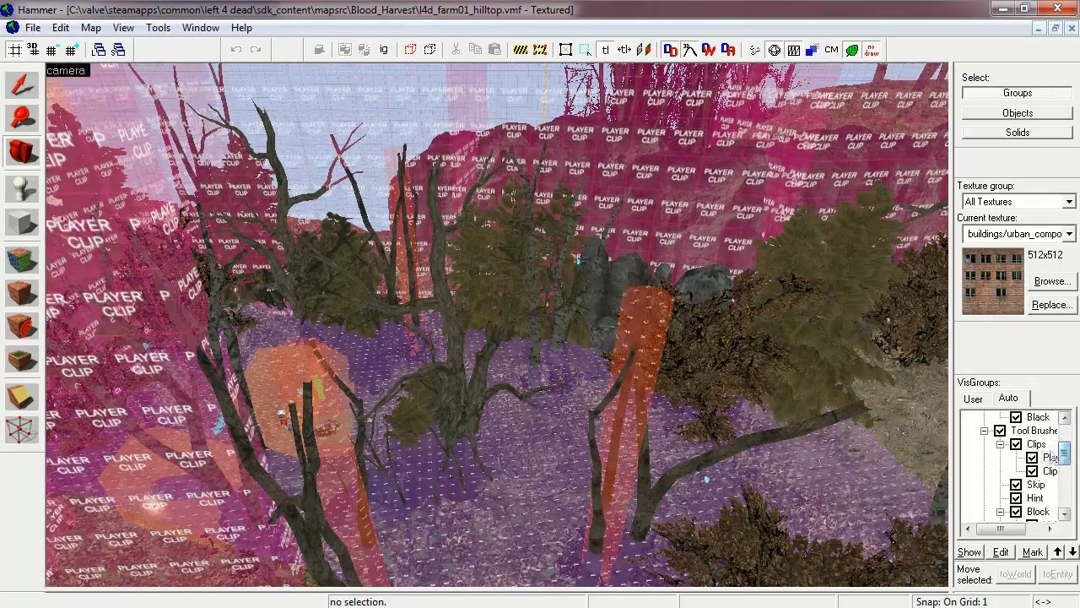
pyautogui.click(999, 431)
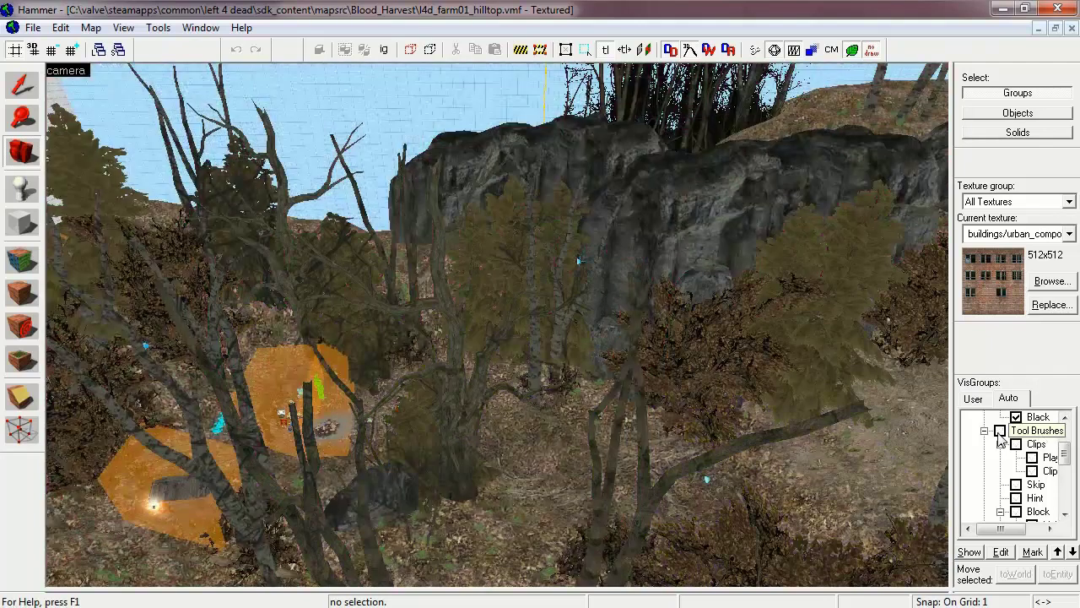
pyautogui.moveTo(1072, 454); pyautogui.dragTo(1065, 496)
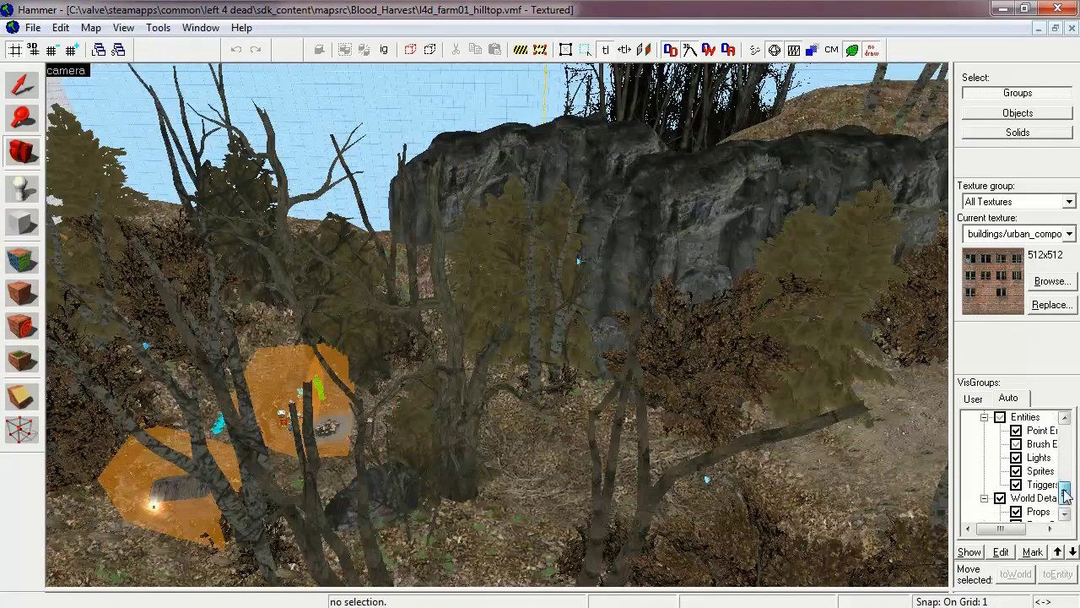
pyautogui.click(1017, 448)
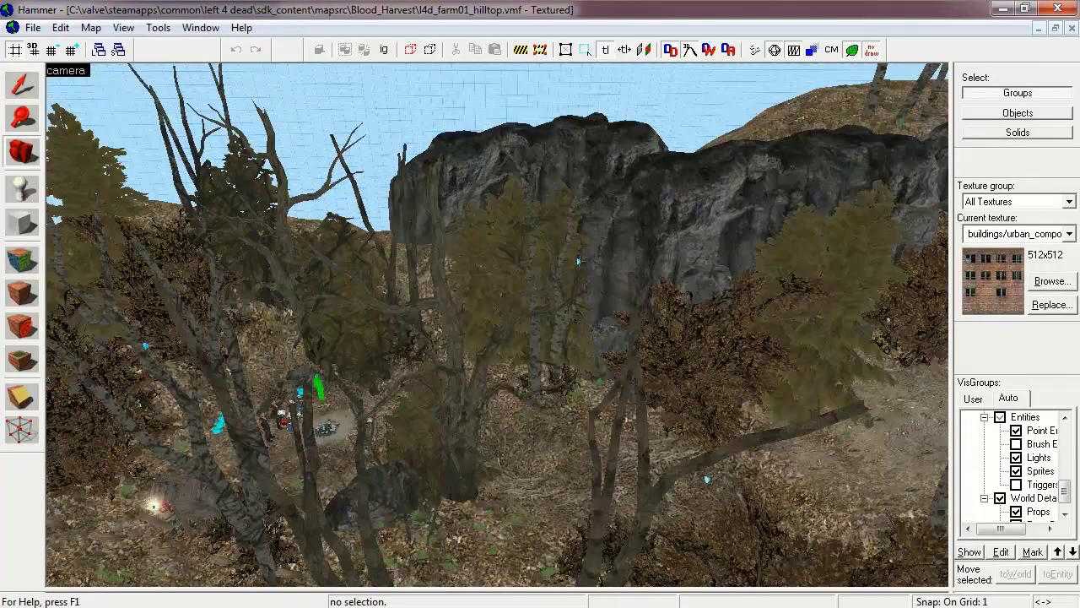
# - Survey the hilltop map's forest, cliffs, distant buildings and campfire area with the camera
pyautogui.press('z')
pyautogui.press('w')
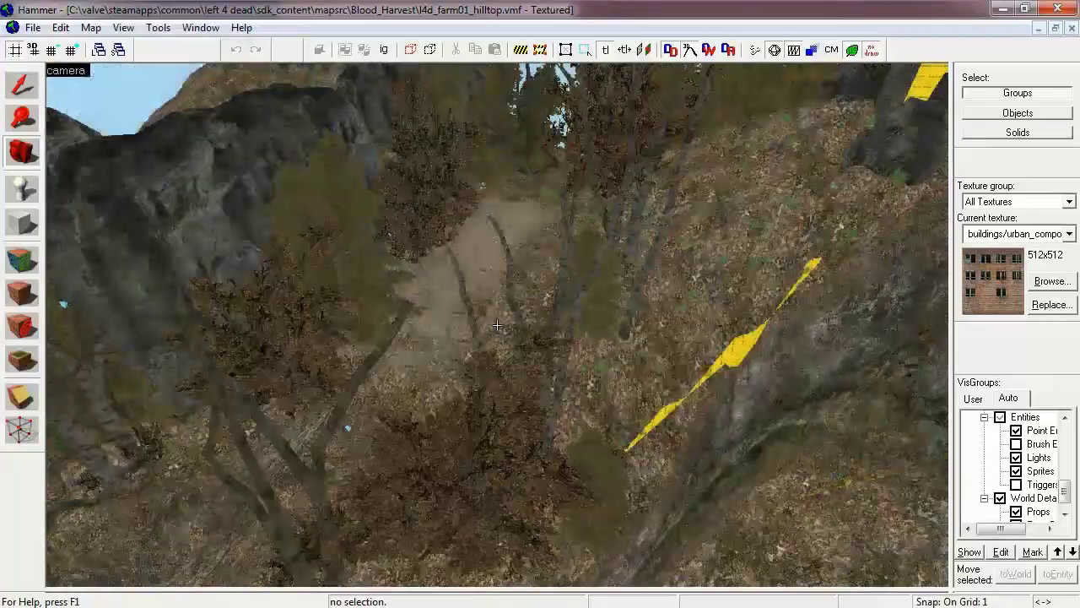
pyautogui.press('s')
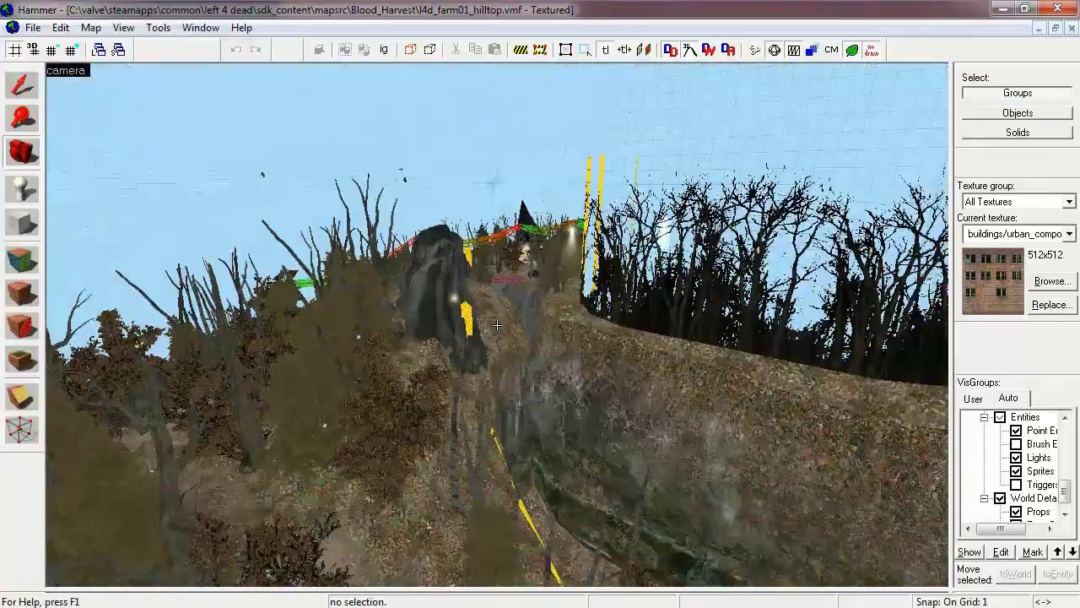
pyautogui.press('w')
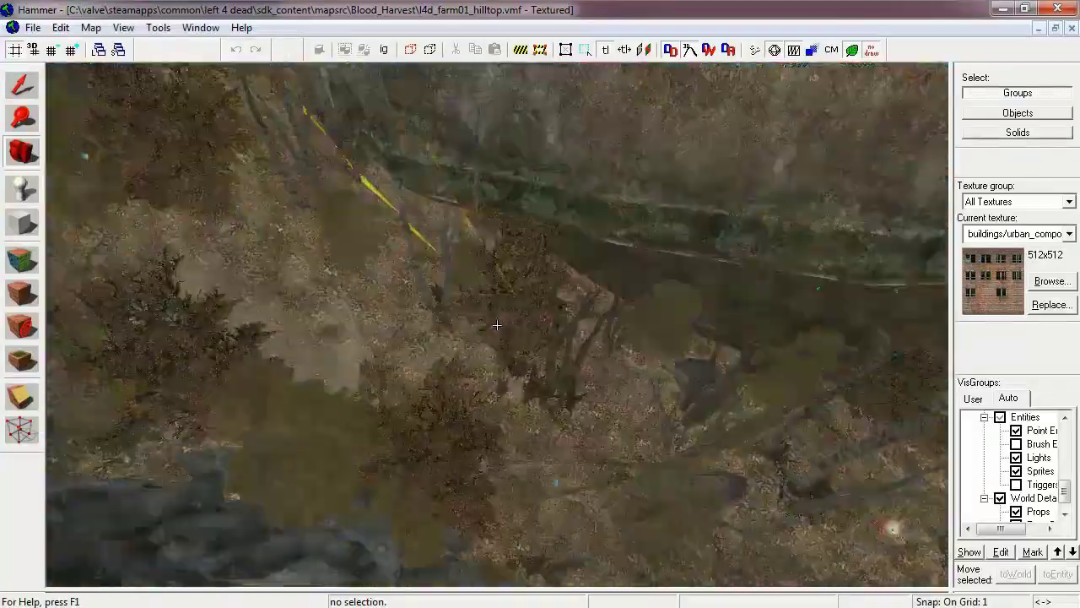
pyautogui.press('s')
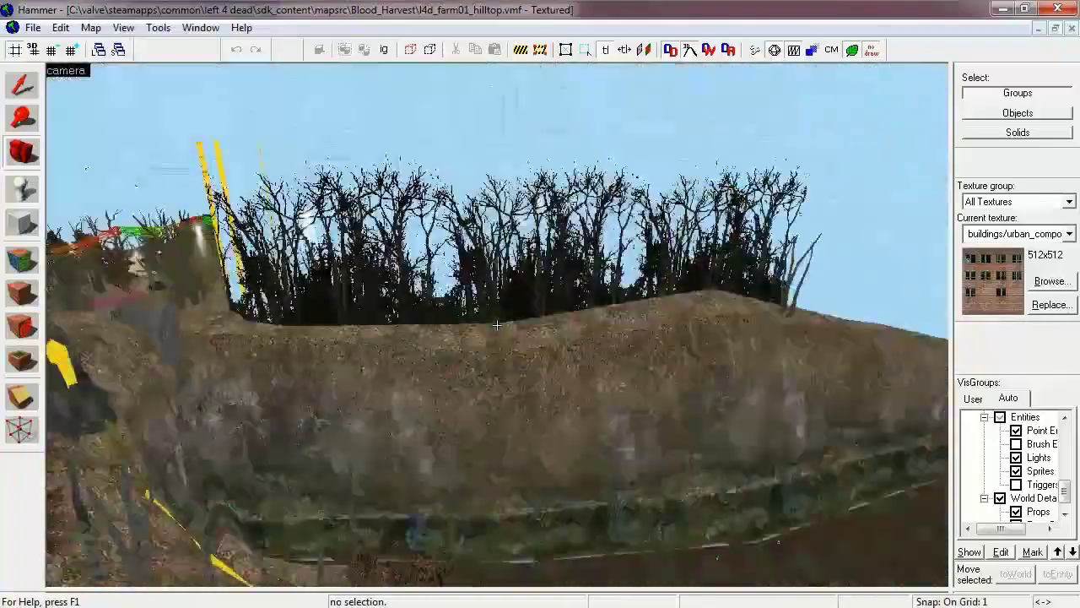
pyautogui.press('w')
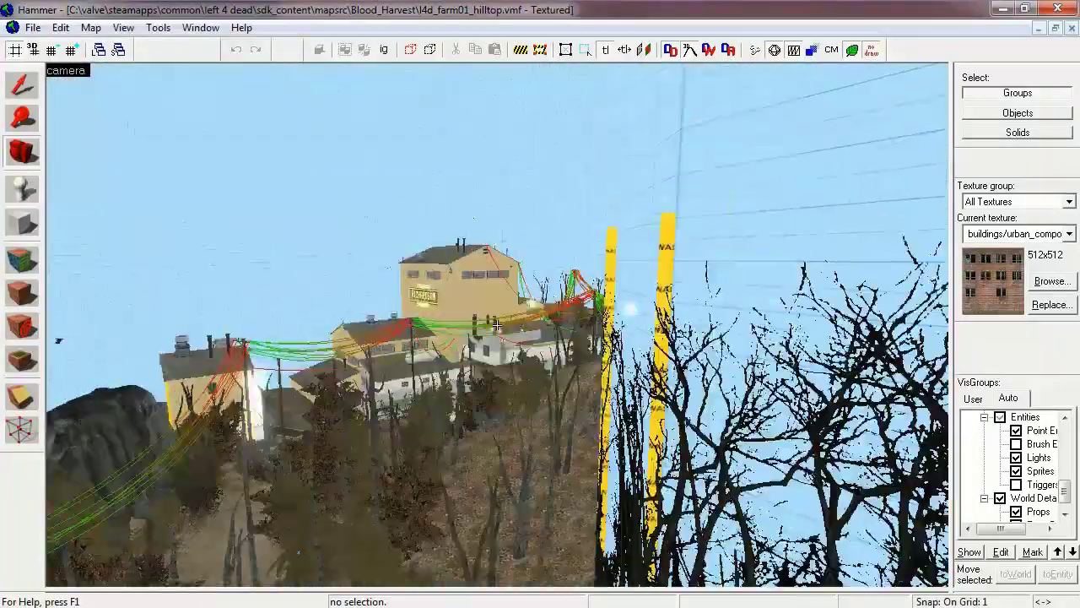
pyautogui.press('w')
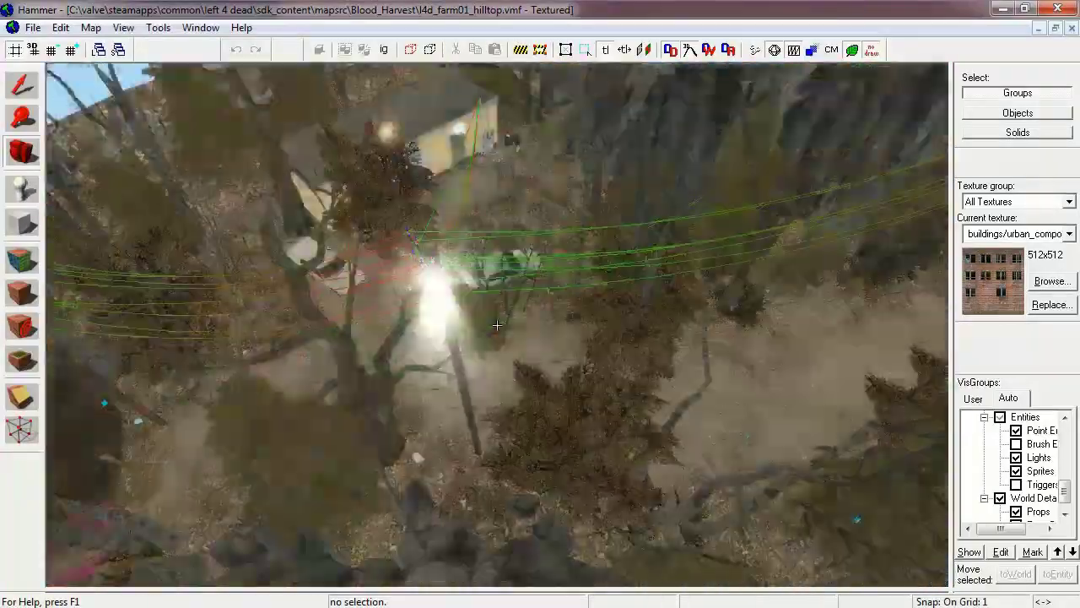
pyautogui.press('w')
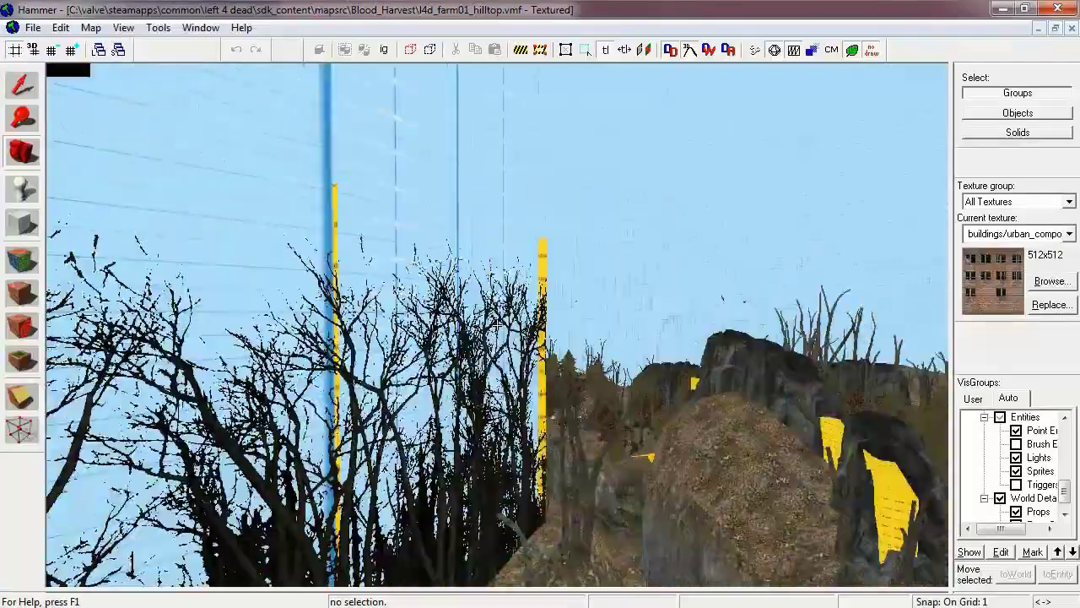
pyautogui.press('w')
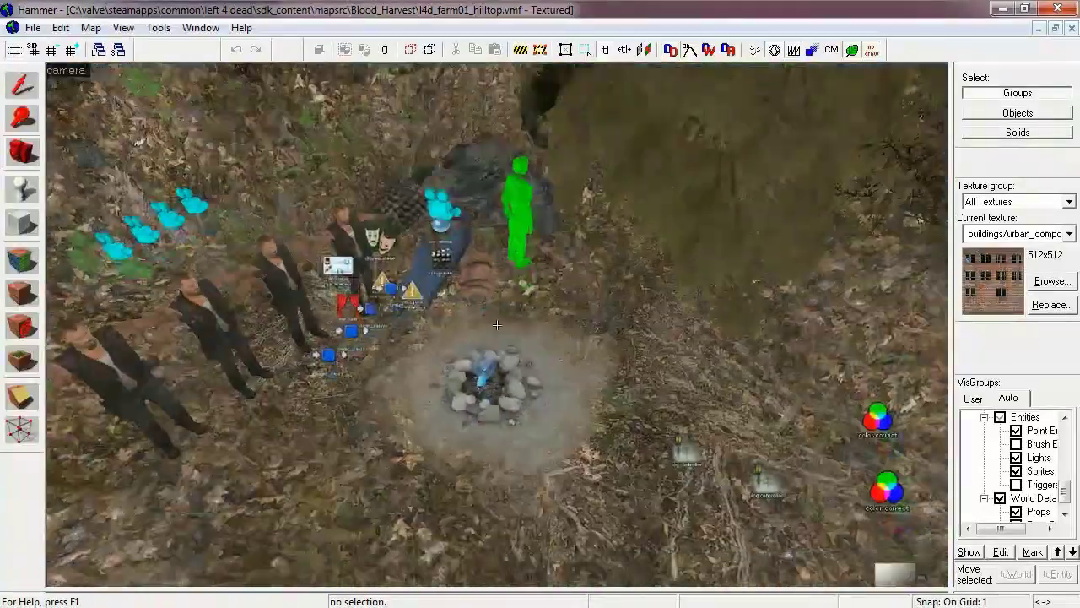
pyautogui.press('s')
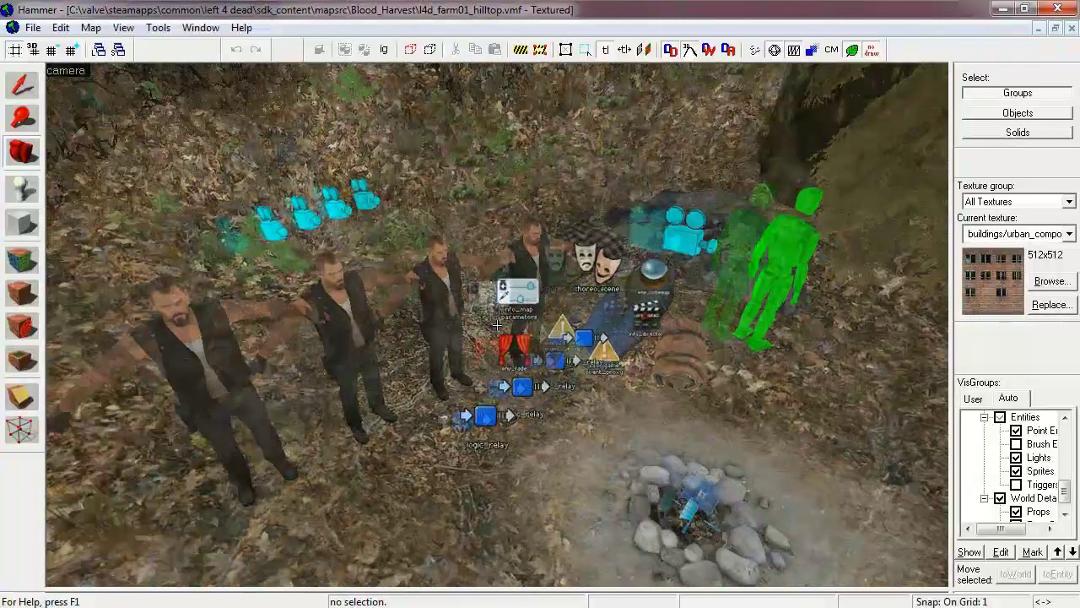
pyautogui.press('z')
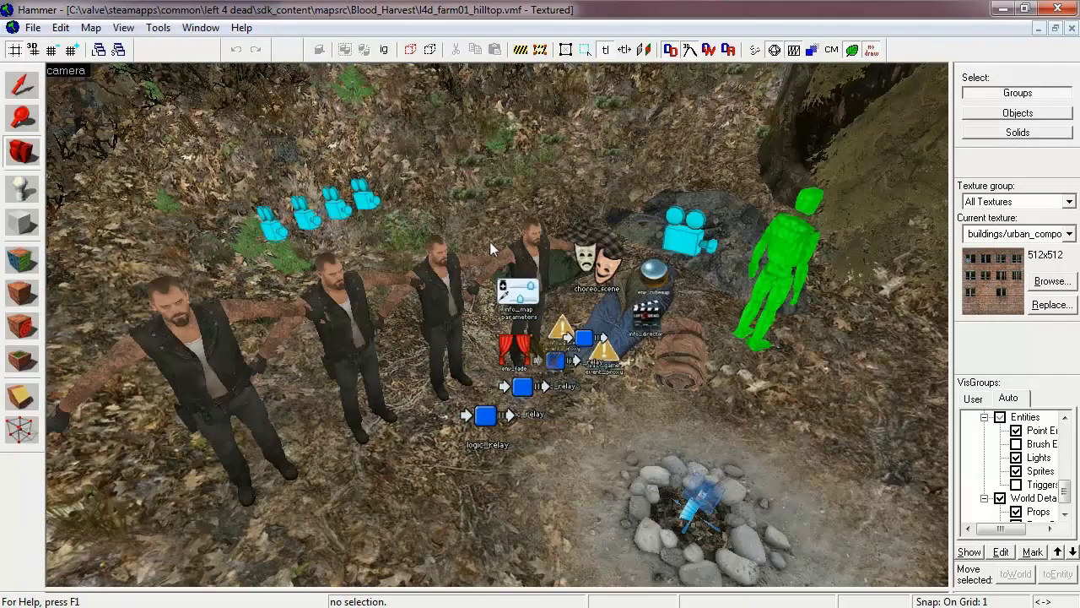
# - Select the intro logic entities, a survivor camera and two survivor position models by the campfire to identify them
pyautogui.click(25, 84)
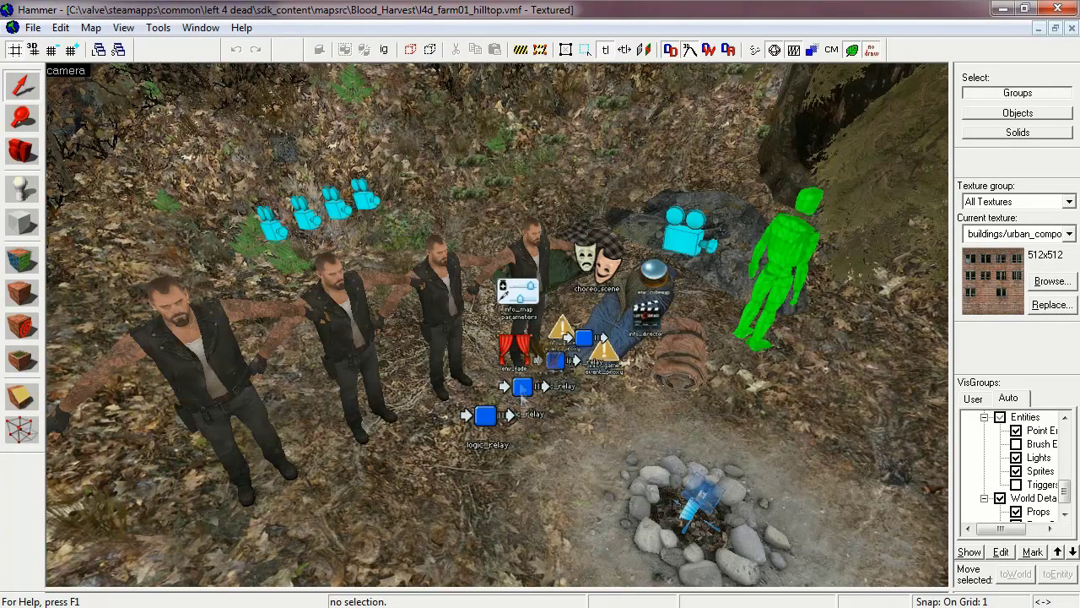
pyautogui.click(507, 346)
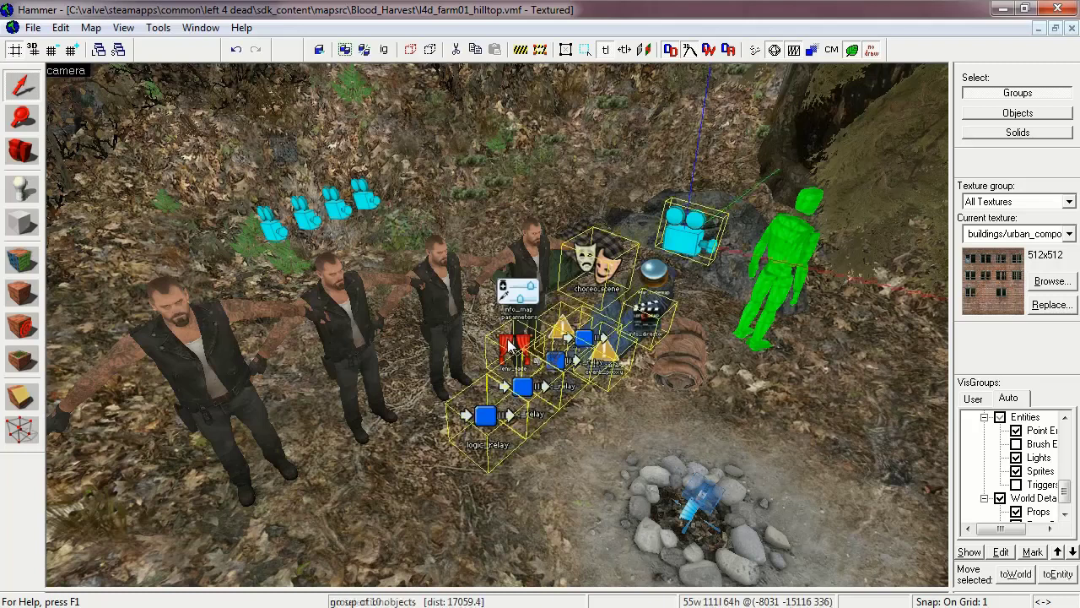
pyautogui.click(513, 289)
pyautogui.click(344, 209)
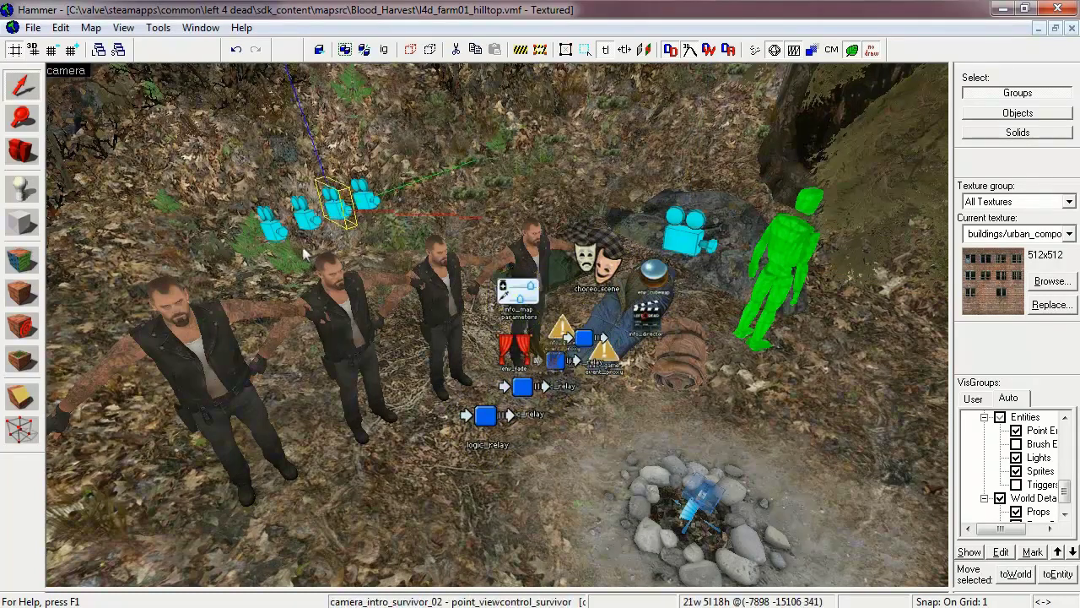
pyautogui.click(330, 312)
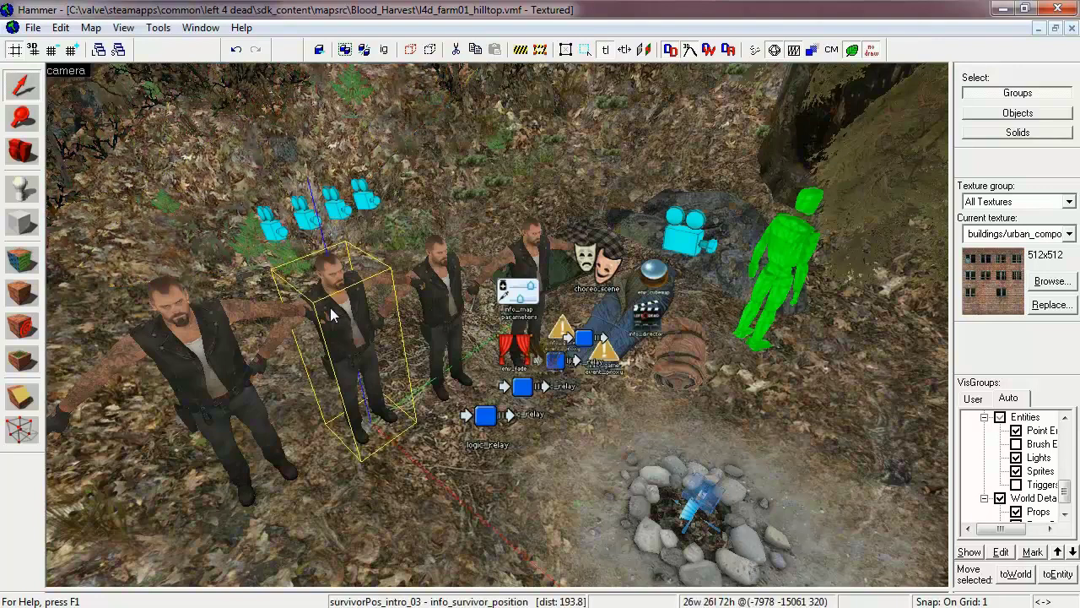
pyautogui.click(226, 356)
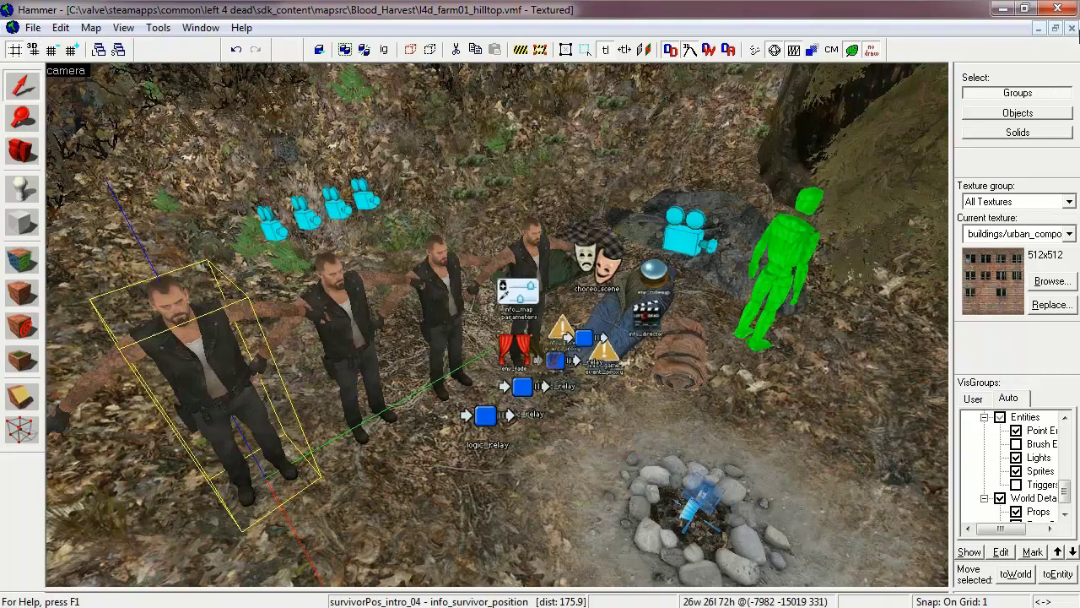
# - Close the hilltop map without saving the changes
pyautogui.click(1073, 29)
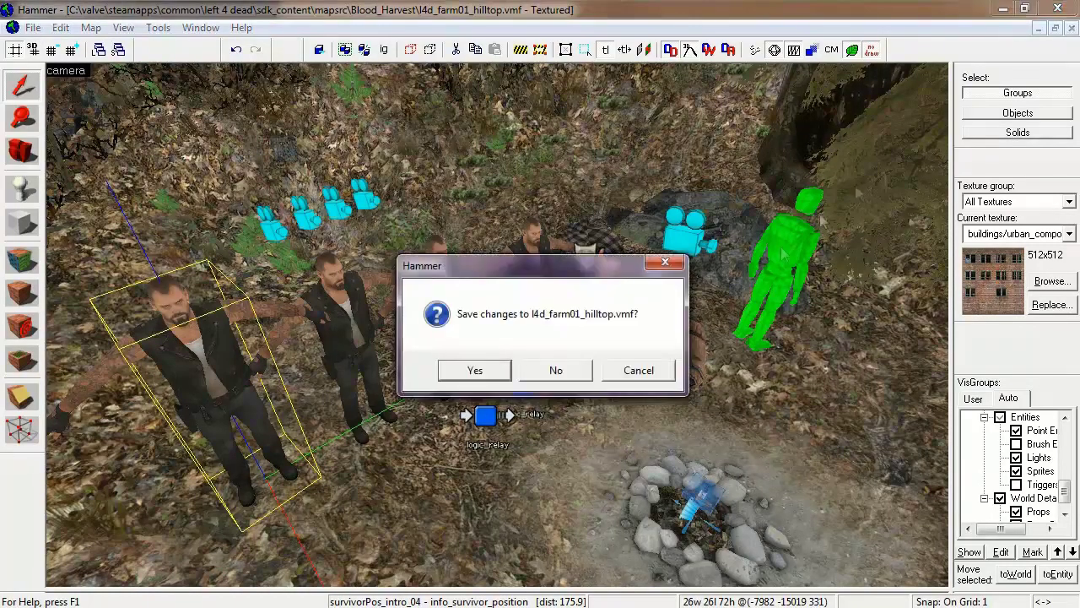
pyautogui.click(558, 371)
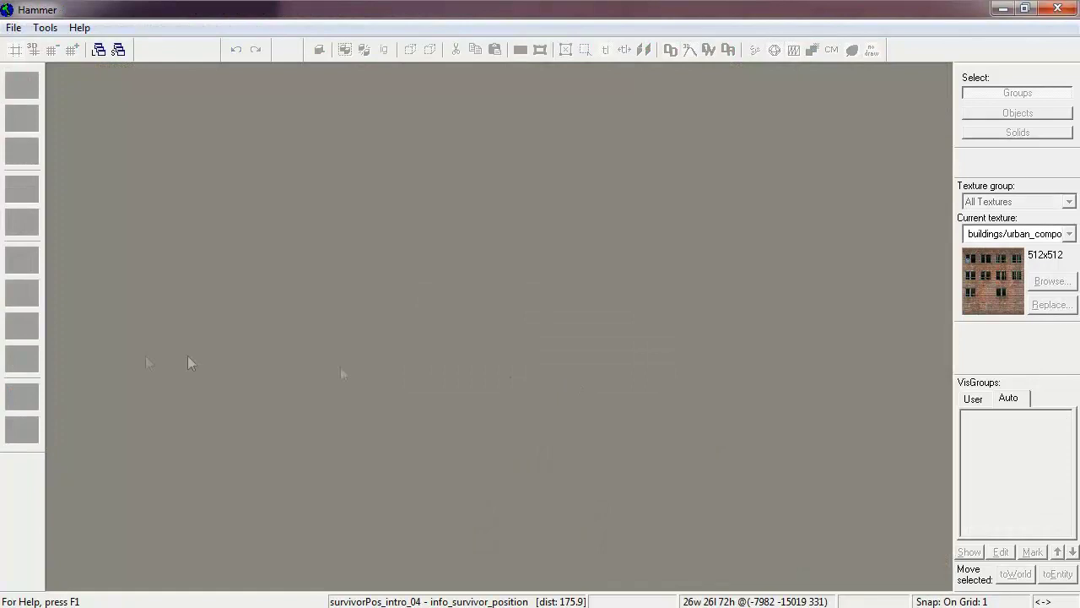